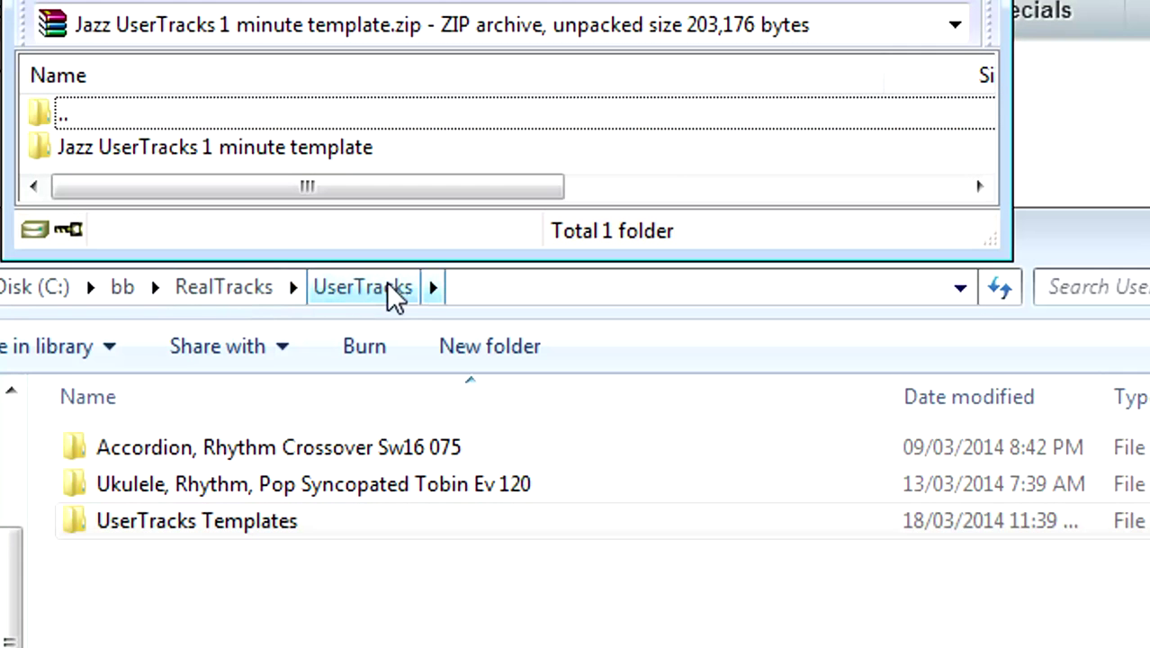
# Step: Extract the Jazz UserTracks 1 minute template folder into C:\bb\RealTracks\UserTracks and rename it Jazz Ukulele
pyautogui.moveTo(144, 155); pyautogui.dragTo(157, 634)
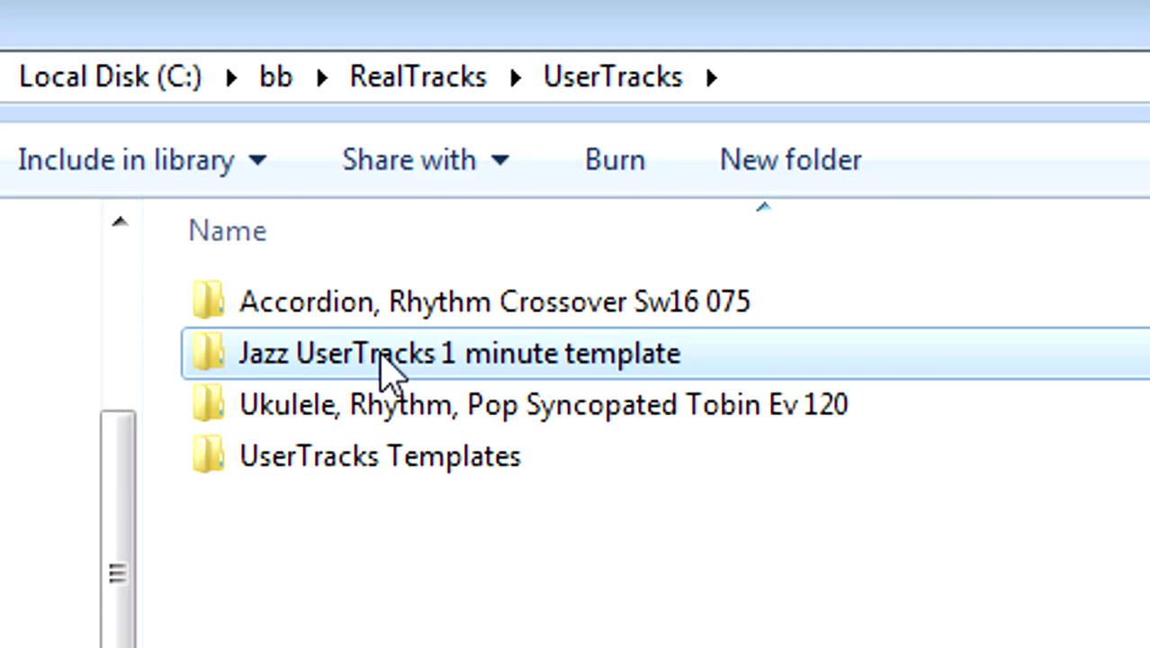
pyautogui.click(387, 360)
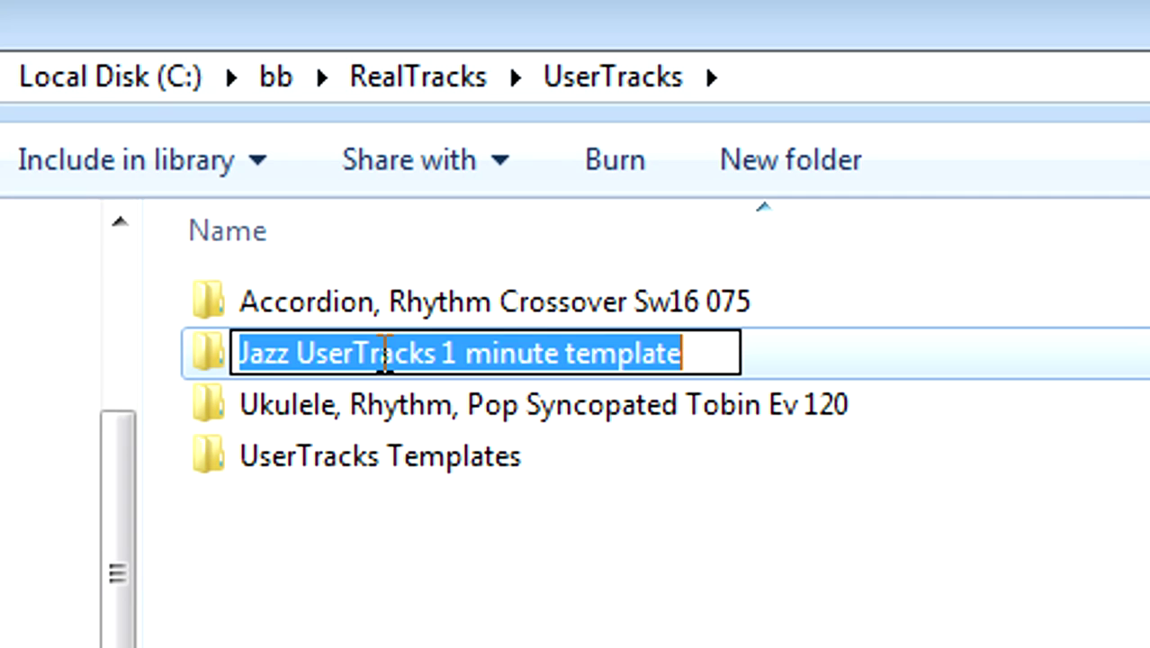
pyautogui.write('Jazz Ukulele')
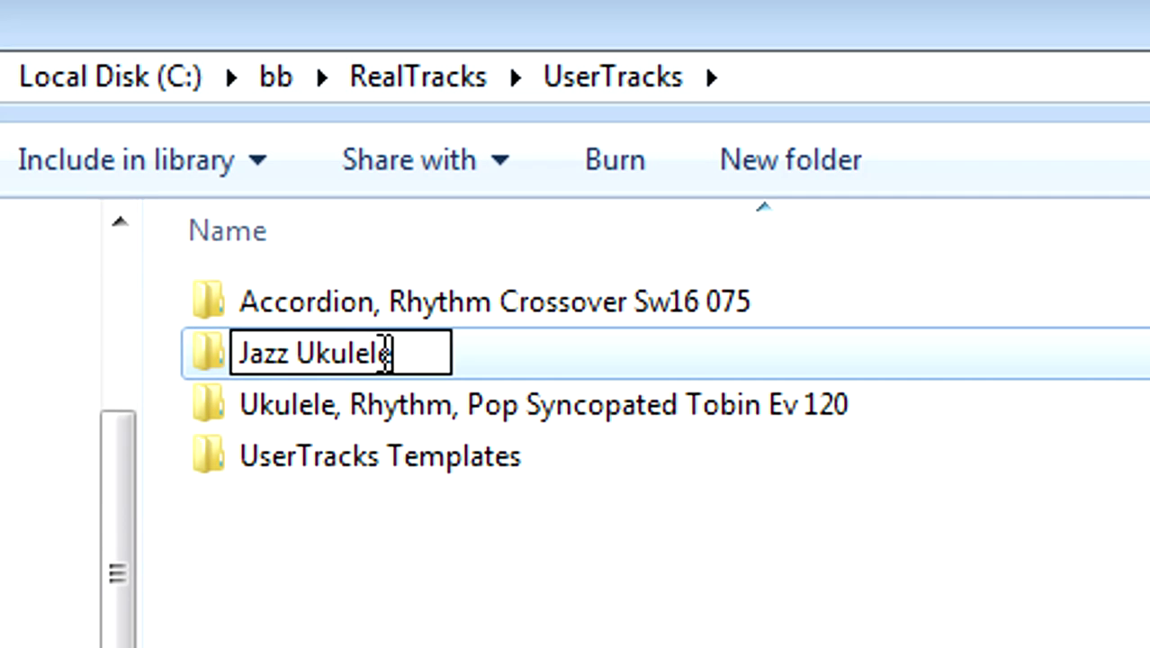
pyautogui.press('Return')
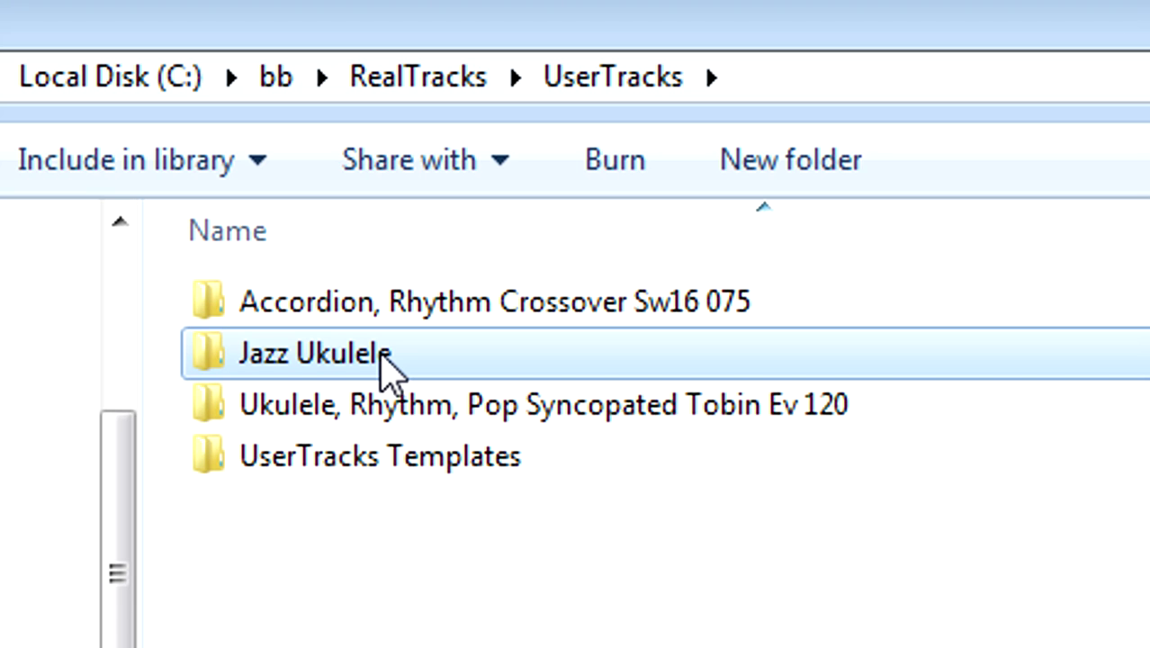
# Step: Open the Jazz Ukulele folder and examine its template song file and PDF chart
pyautogui.doubleClick(290, 365)
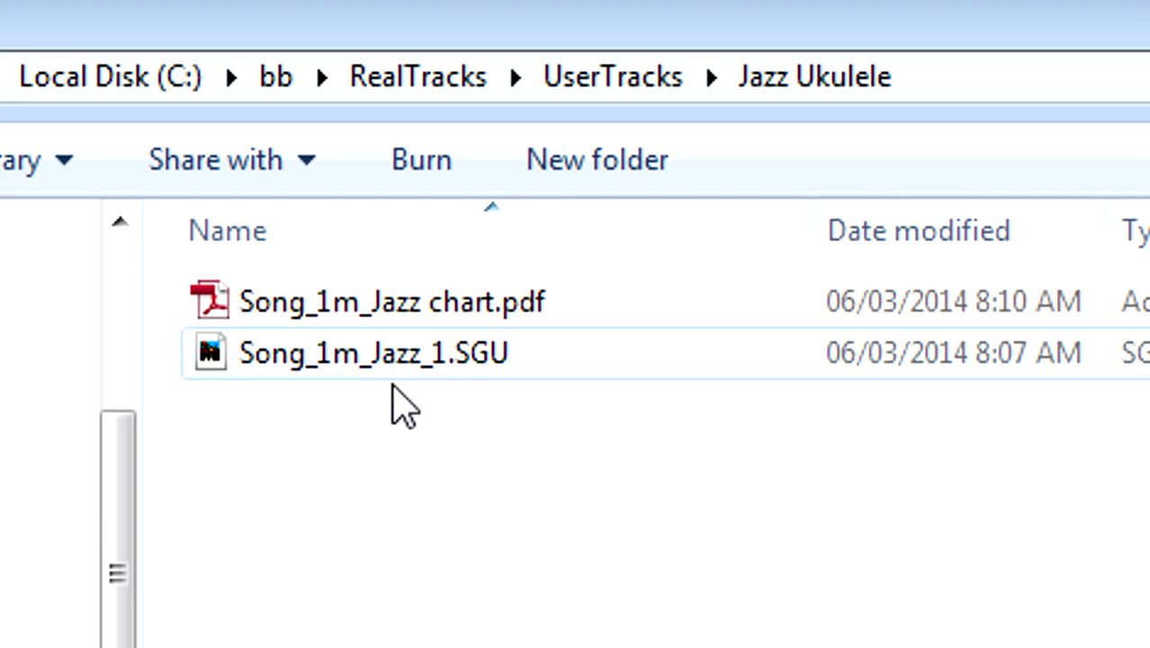
pyautogui.click(362, 355)
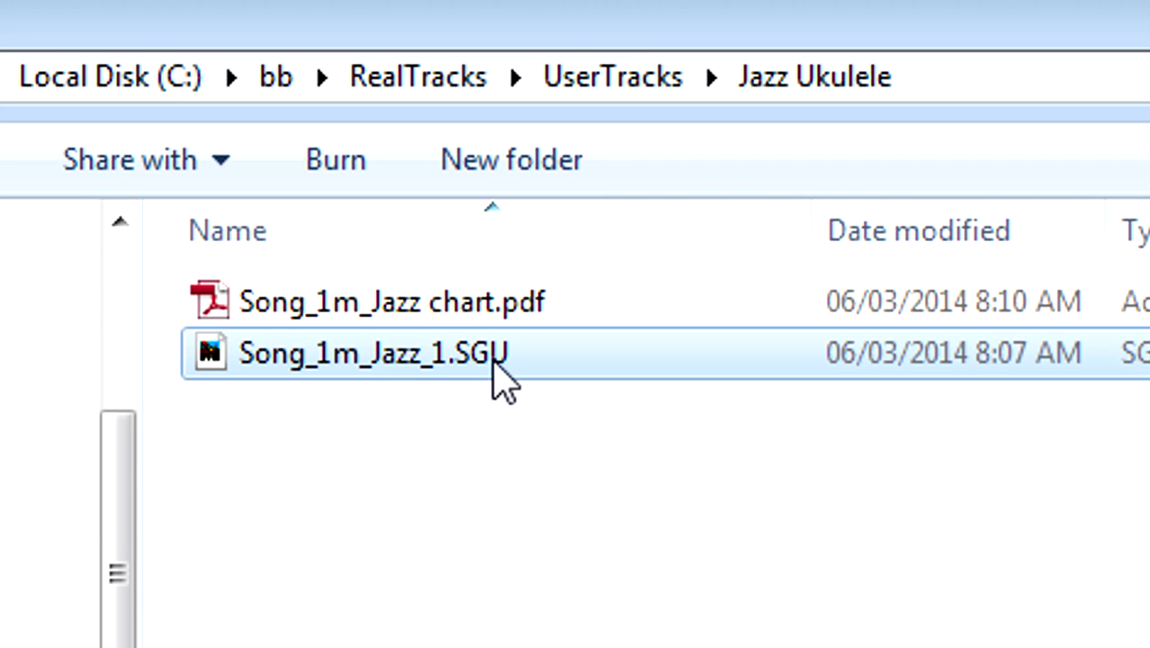
pyautogui.click(495, 312)
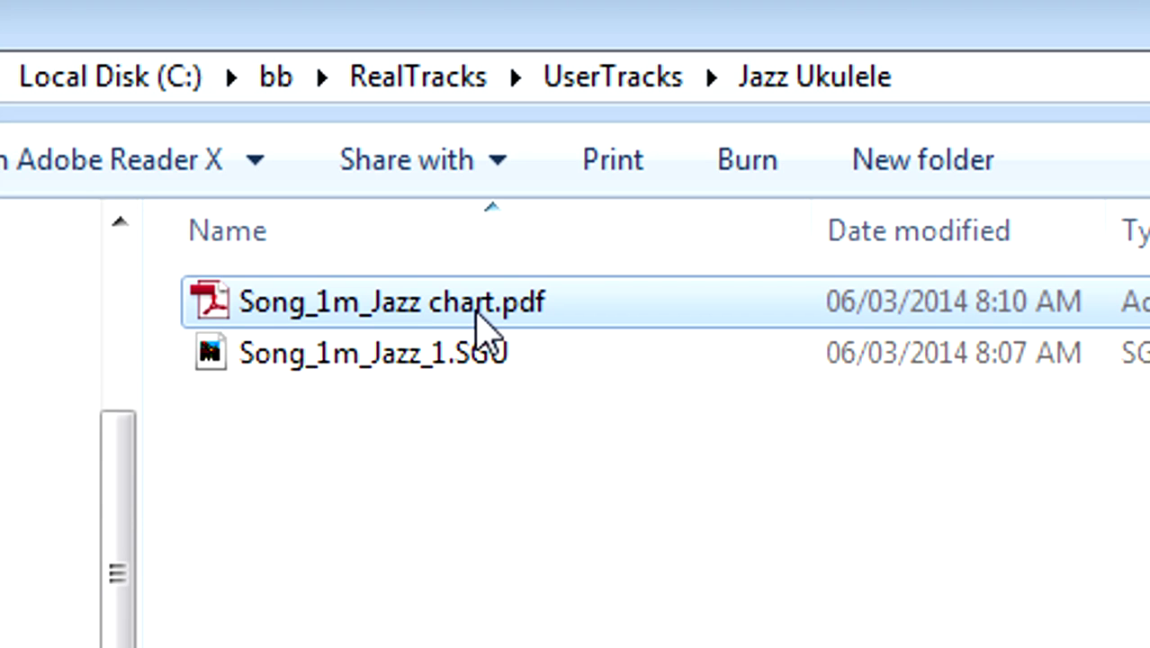
pyautogui.click(430, 360)
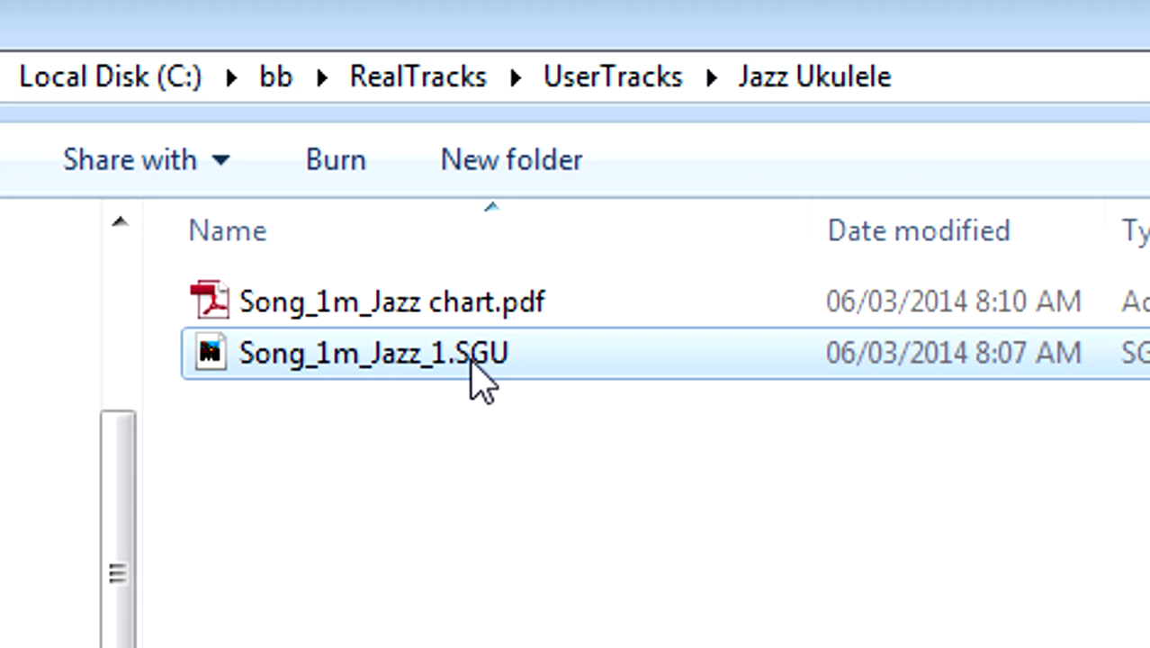
pyautogui.click(492, 308)
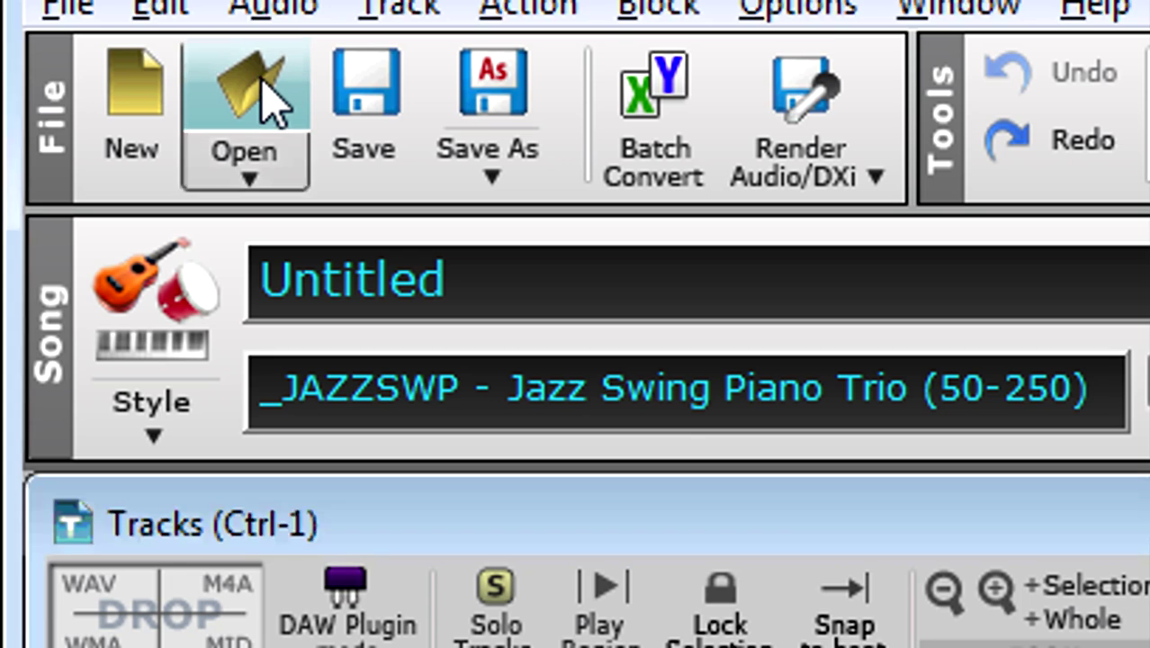
# Step: Switch to RealBand and open Song_1m_Jazz_1.SGU from the Jazz Ukulele folder
pyautogui.click(267, 97)
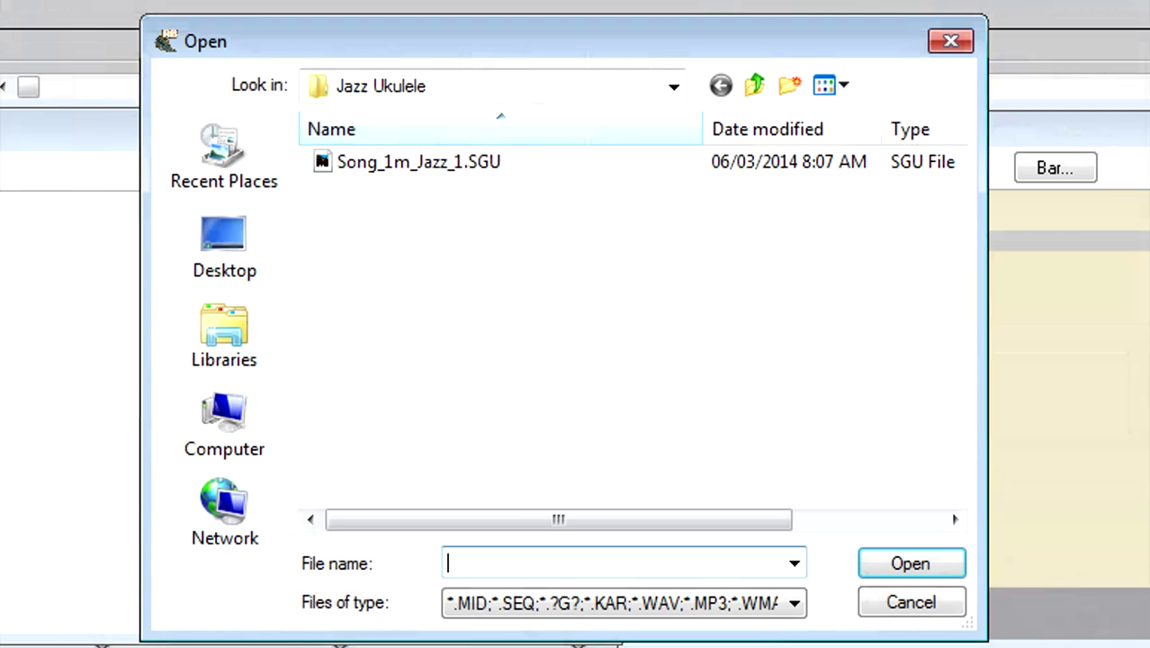
pyautogui.click(419, 165)
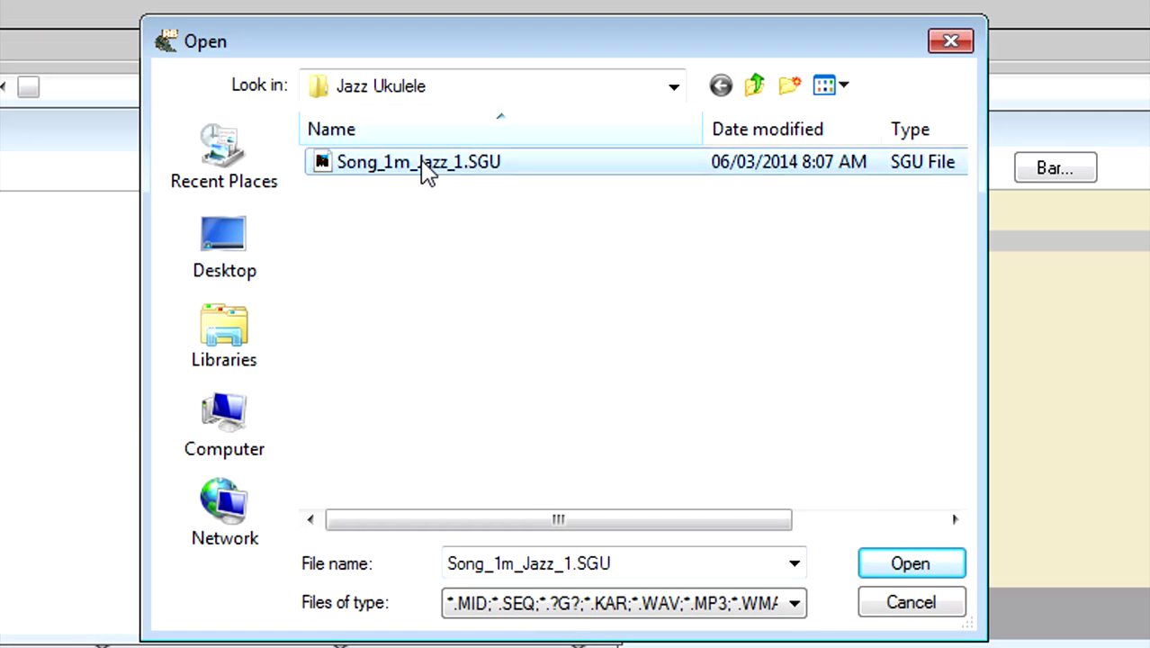
pyautogui.click(927, 560)
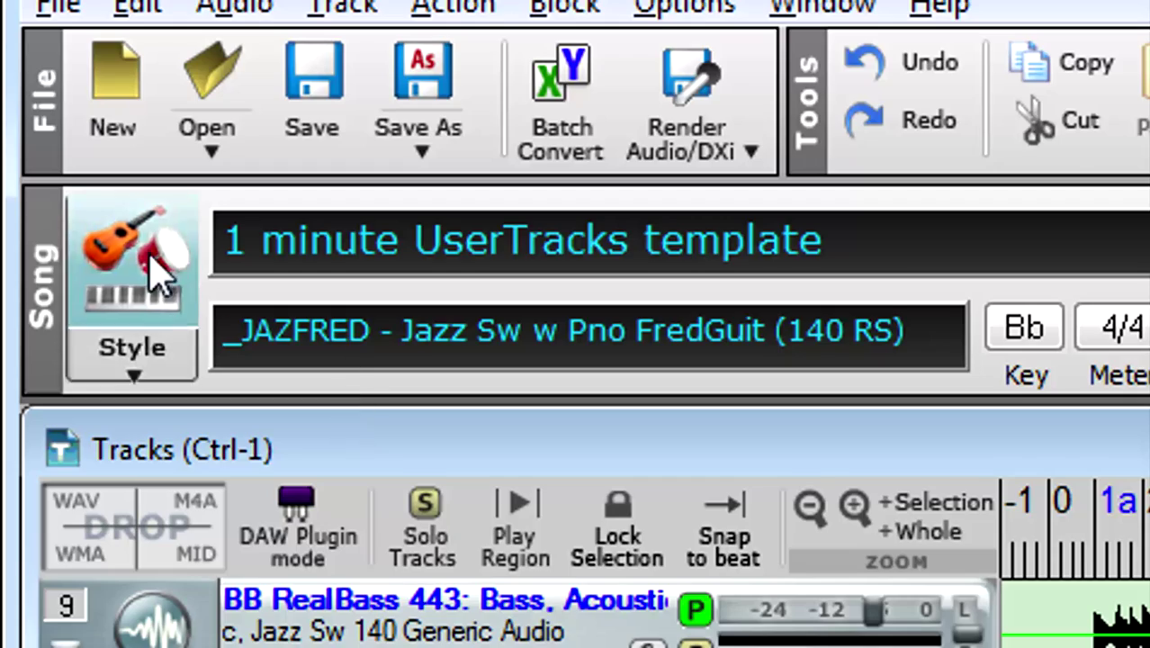
# Step: Browse the favorite styles, auditioning several of them, and set the song's style to Jazz Swing Piano Trio (50-250)
pyautogui.click(151, 261)
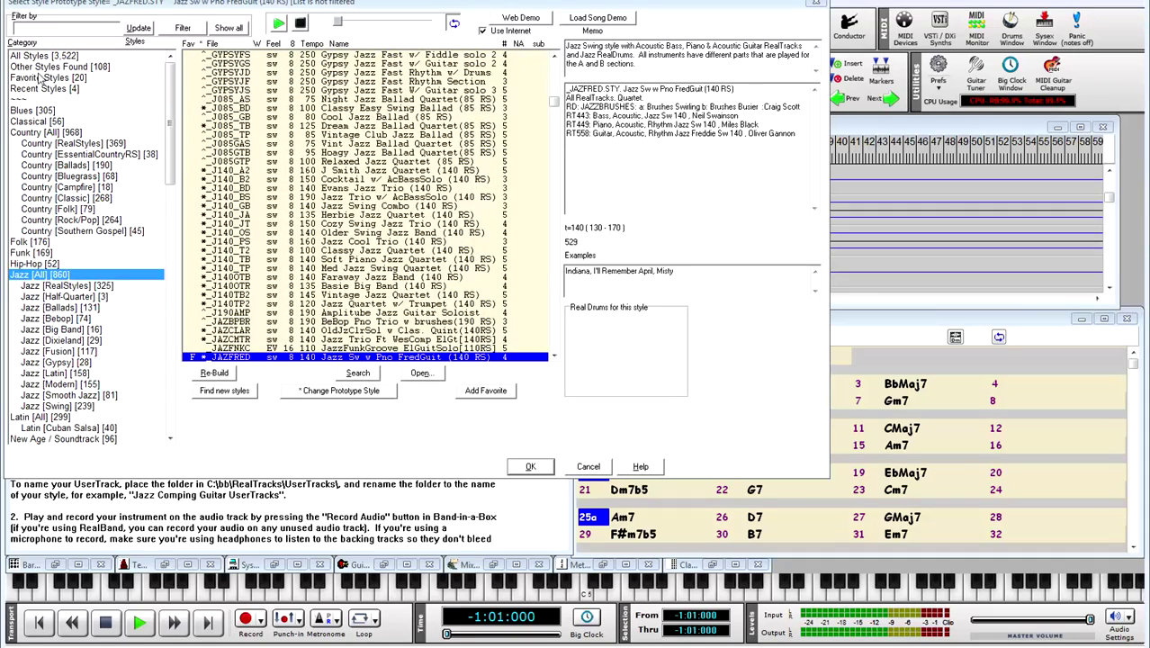
pyautogui.click(45, 78)
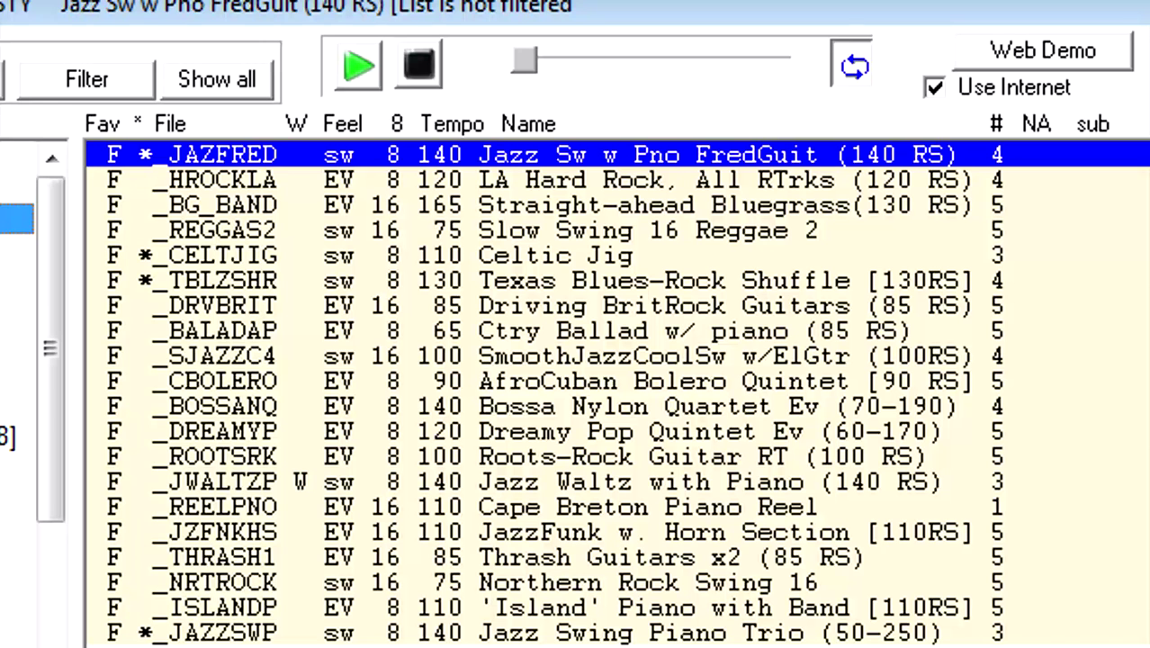
pyautogui.click(519, 412)
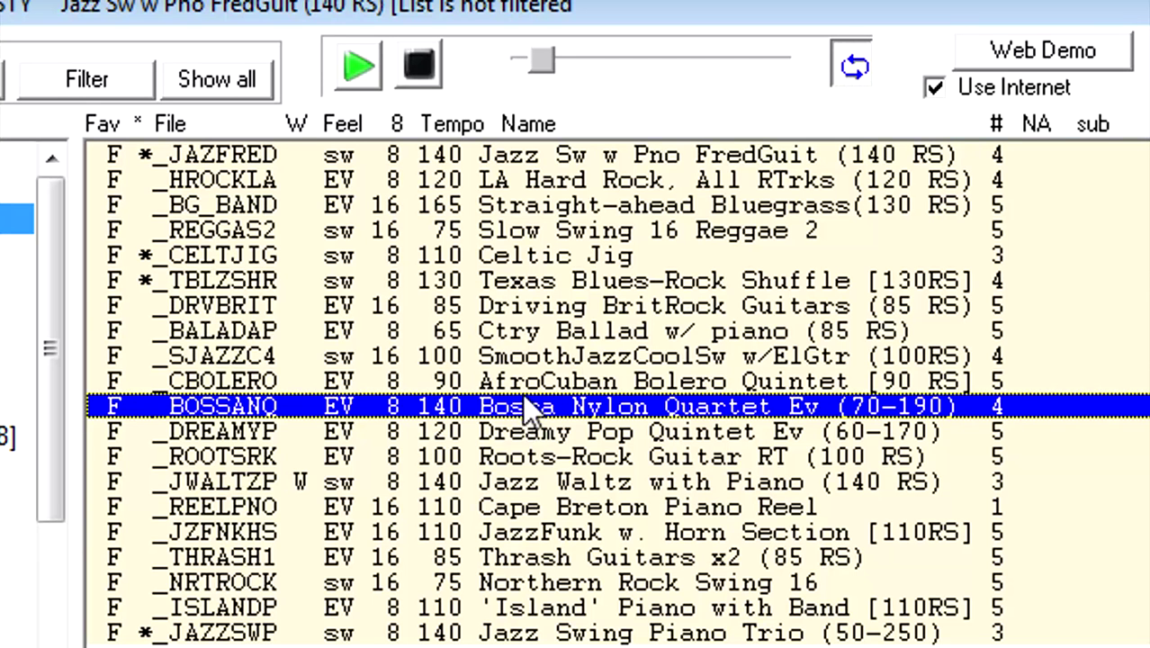
pyautogui.click(522, 356)
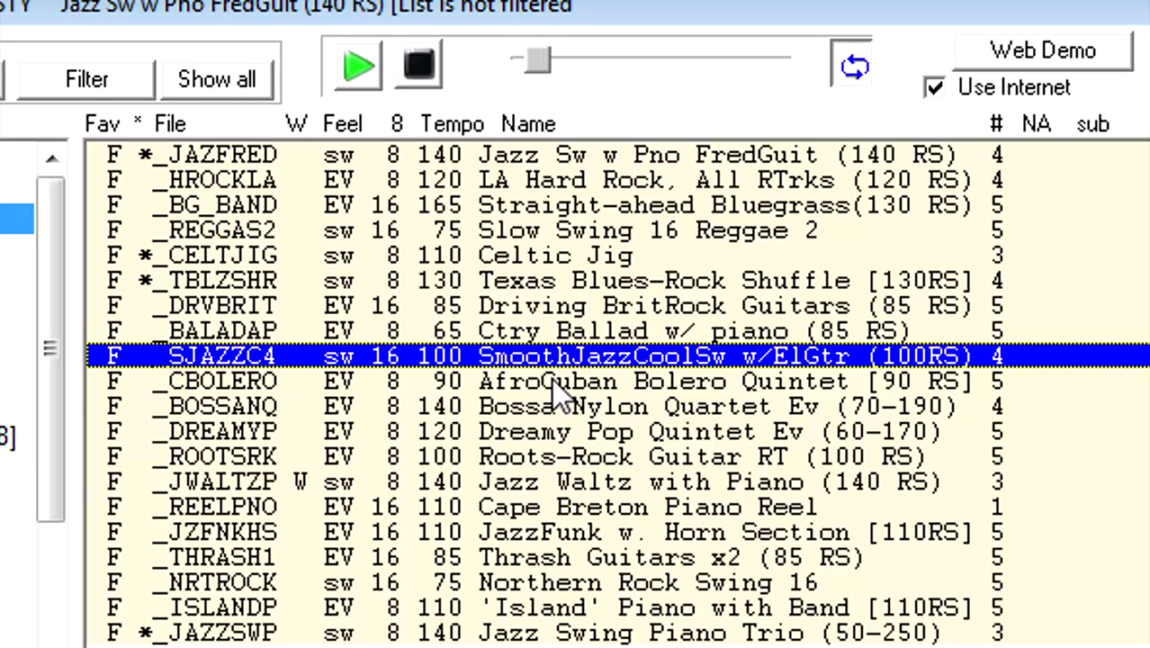
pyautogui.click(554, 380)
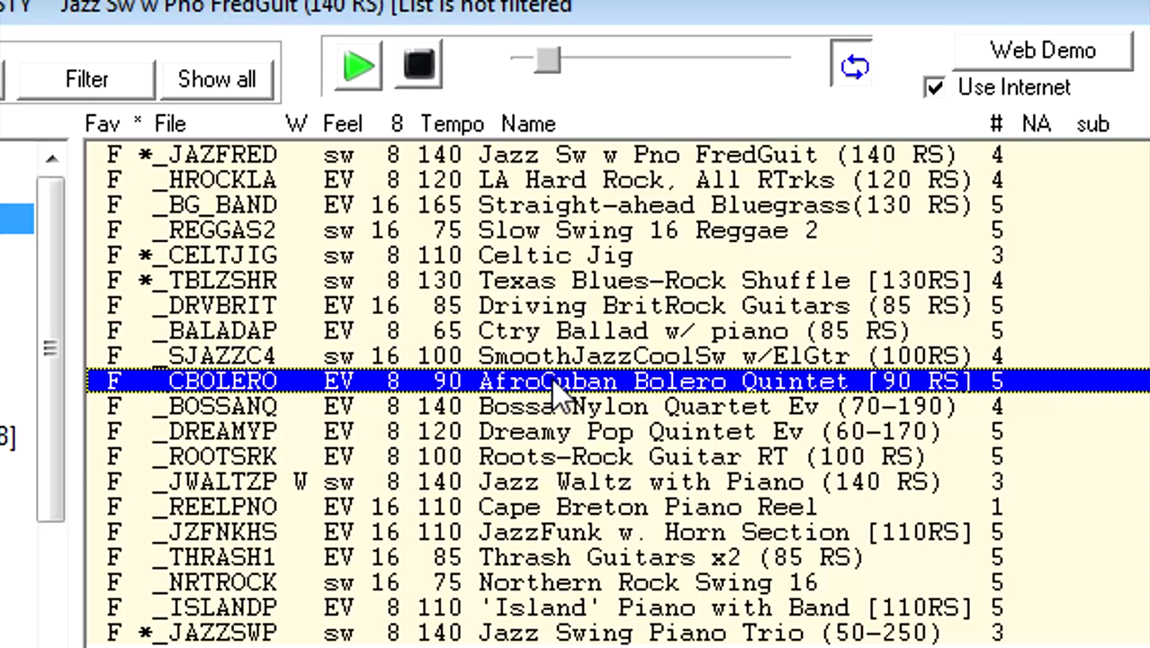
pyautogui.click(513, 182)
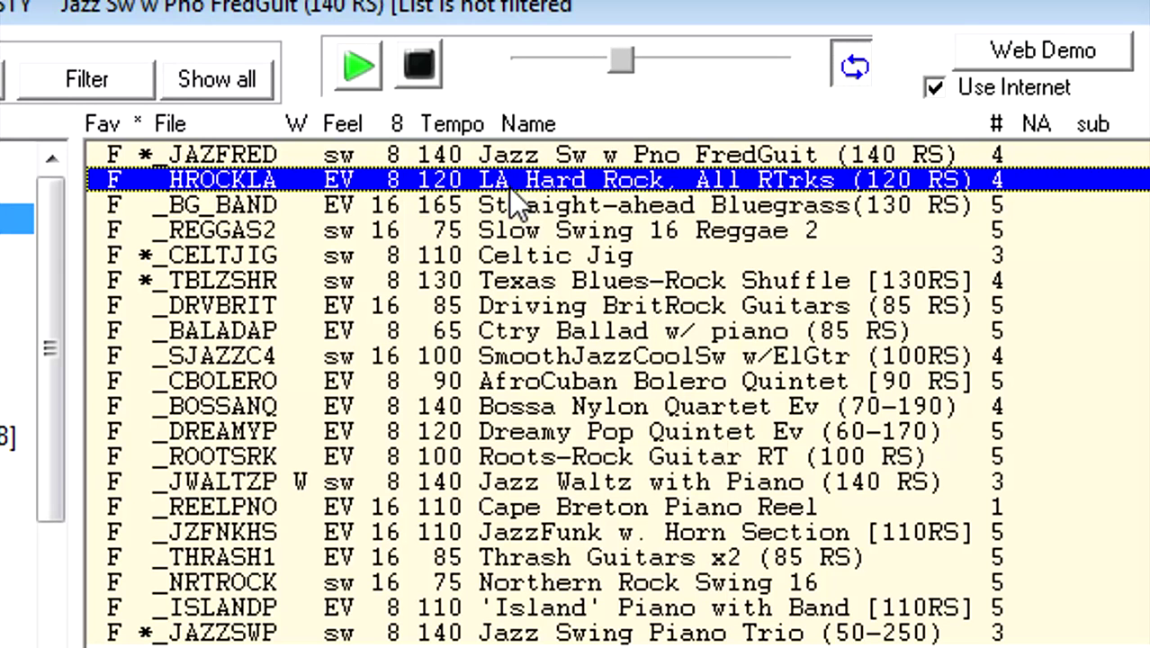
pyautogui.click(594, 634)
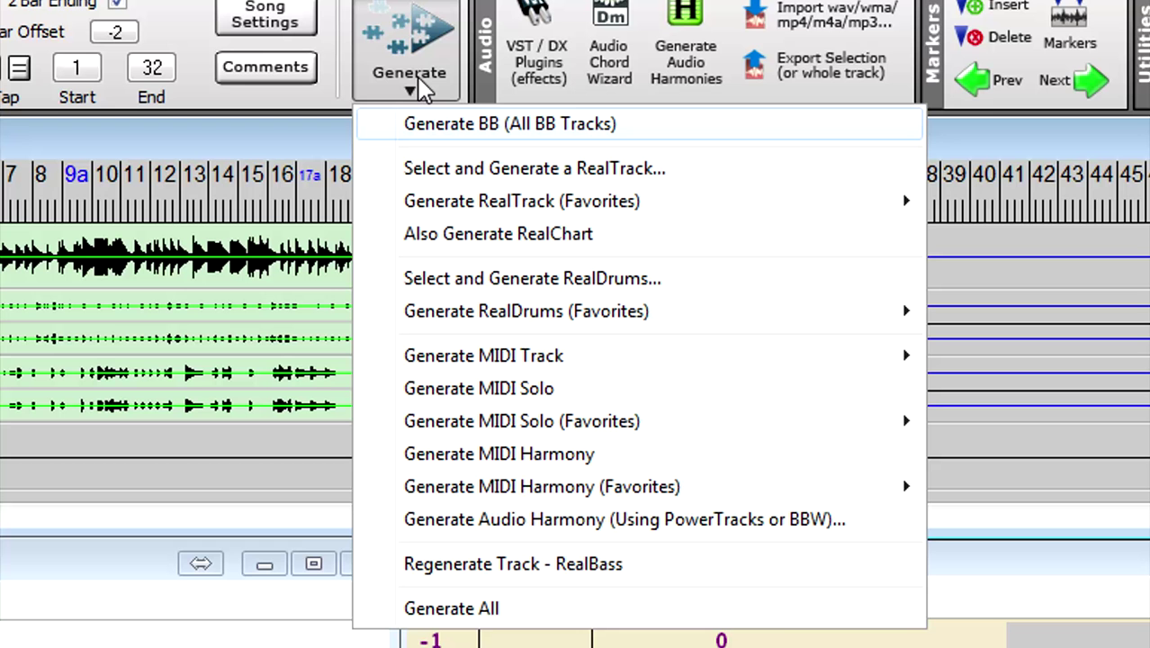
pyautogui.click(945, 351)
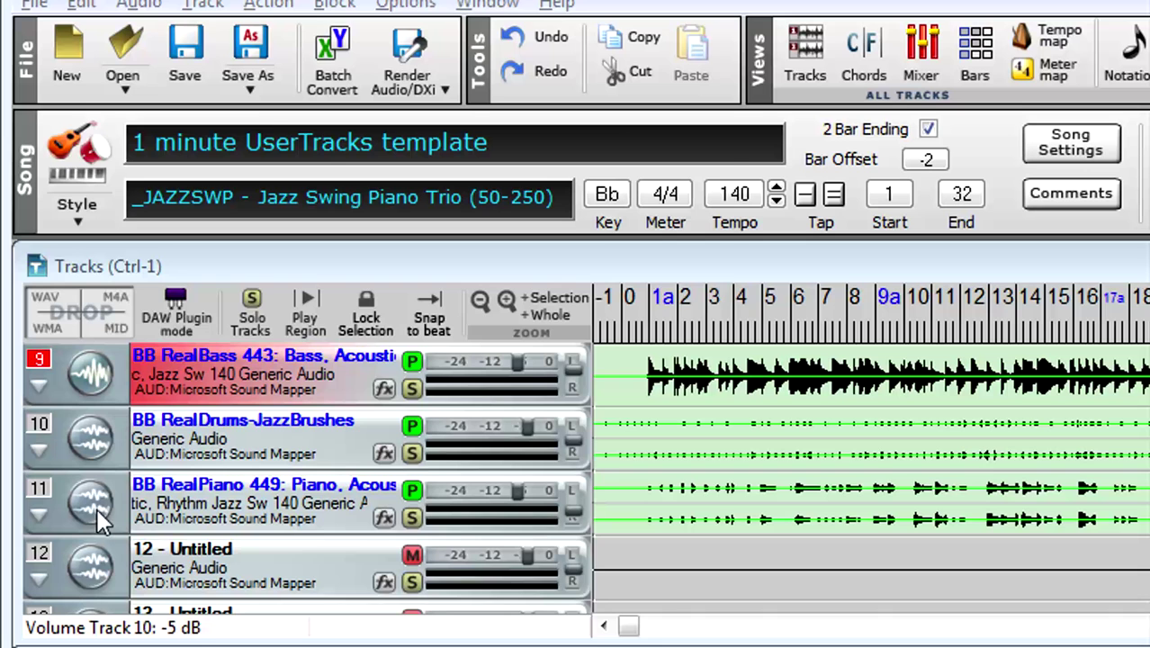
# Step: Set track 12 to Audio - Mono, record a full-length take on it and keep the recording
pyautogui.rightClick(36, 276)
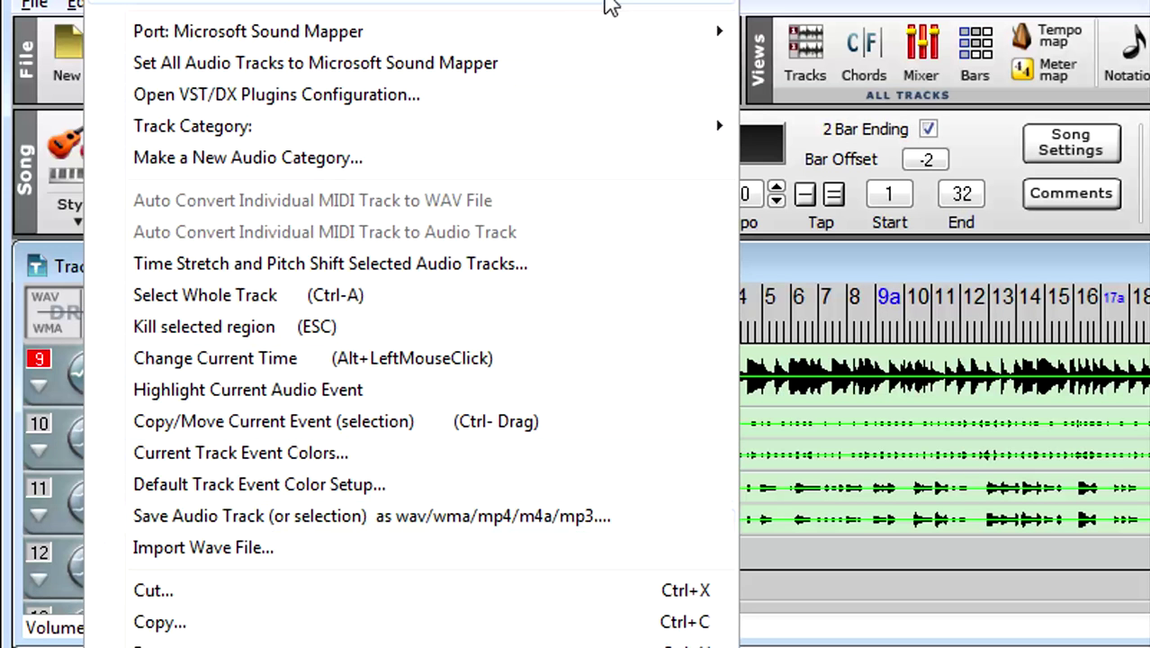
pyautogui.moveTo(688, 5)
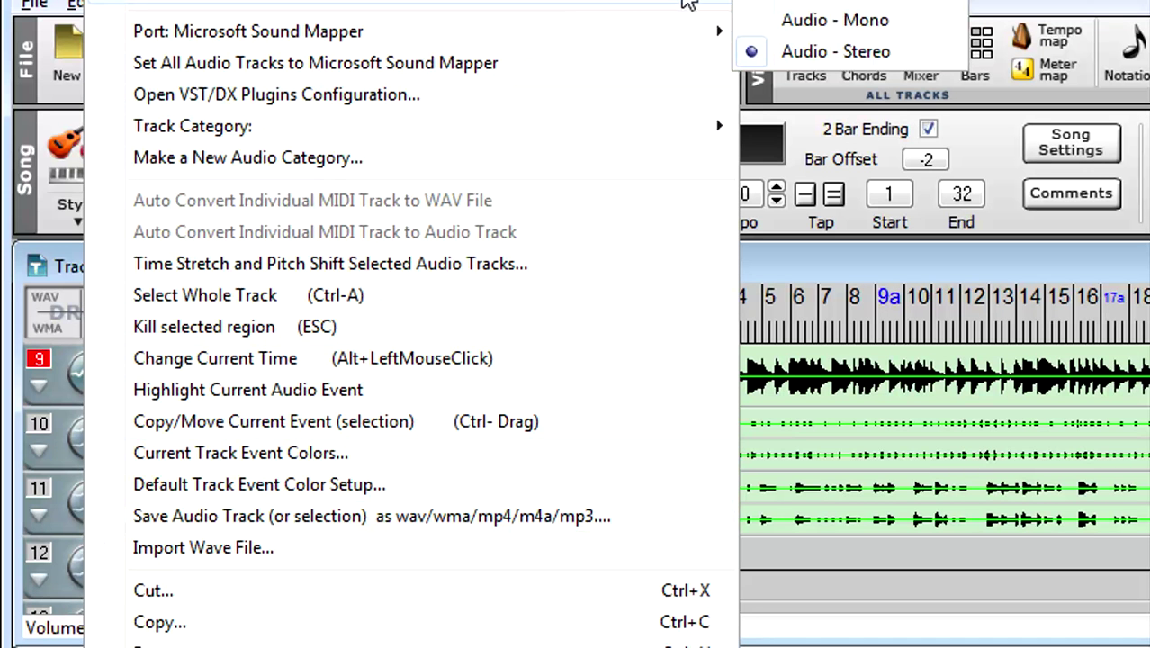
pyautogui.click(837, 22)
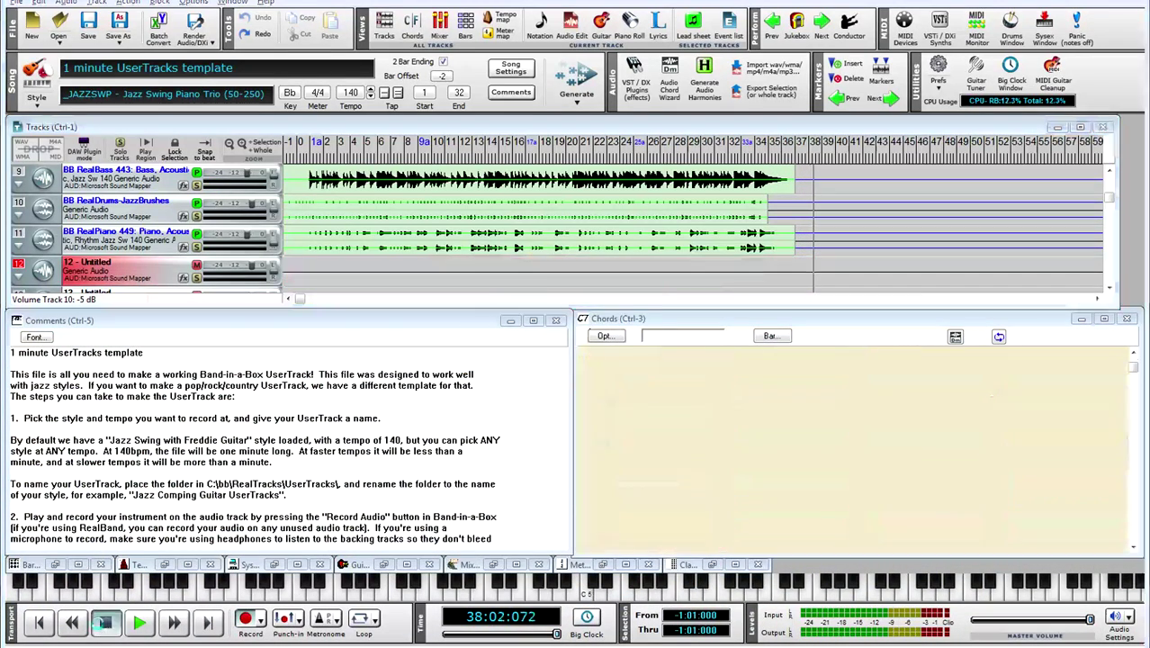
pyautogui.click(555, 372)
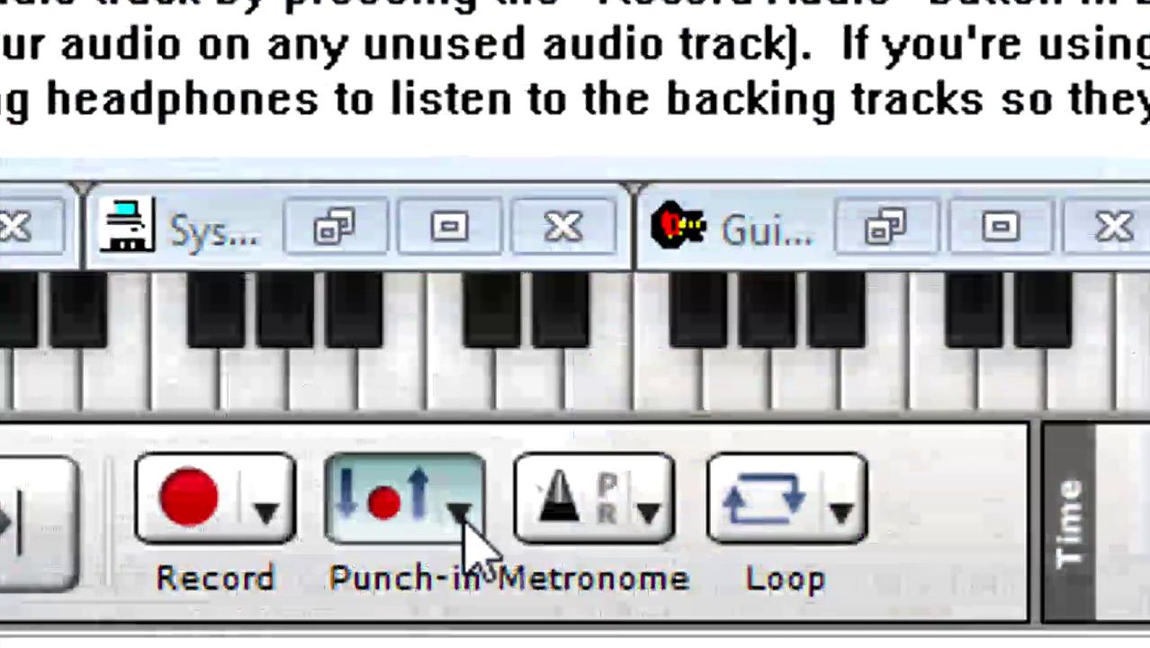
pyautogui.click(299, 622)
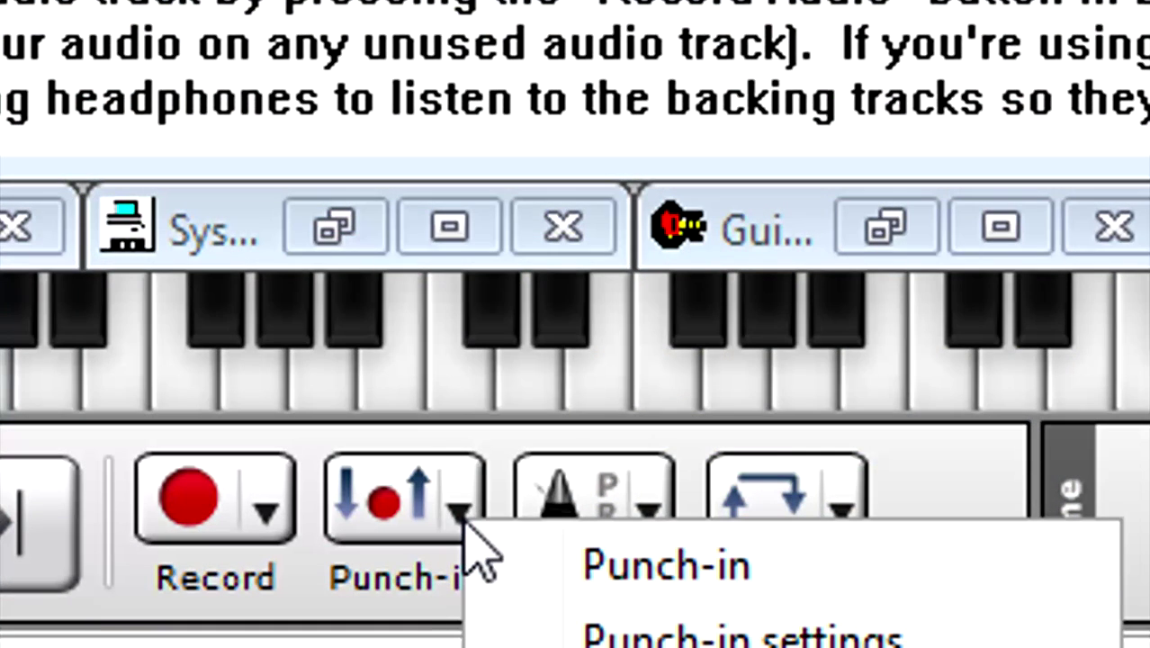
pyautogui.click(444, 466)
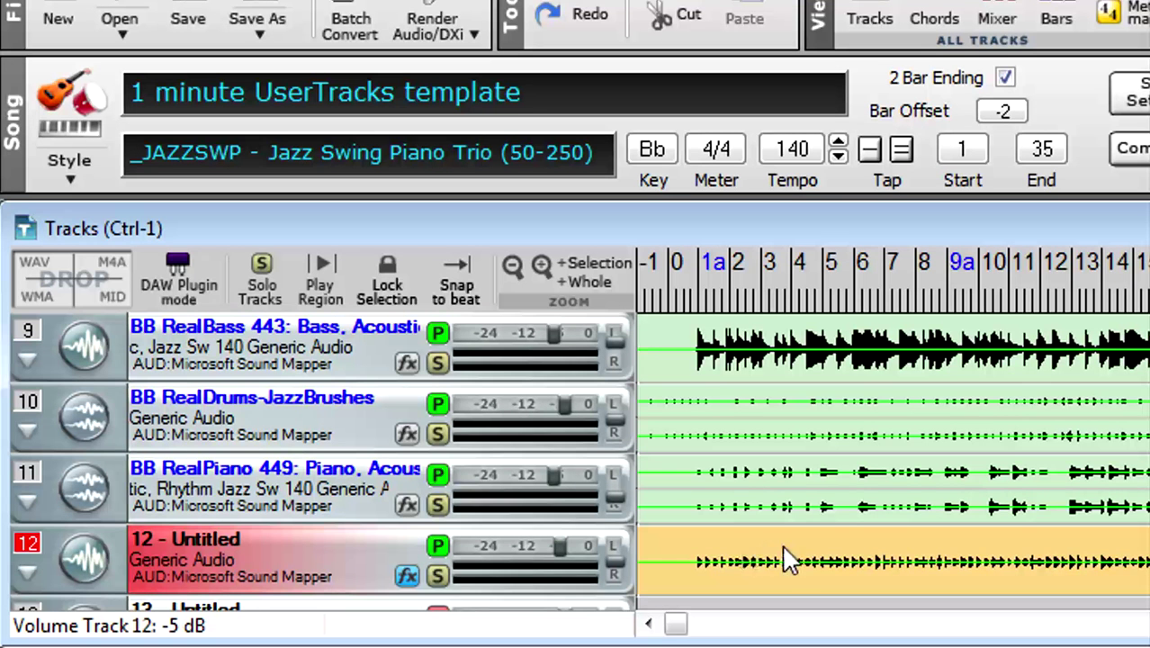
# Step: Play back the song from the start of the take, setting track 12's volume to -2 dB and soloing it temporarily
pyautogui.click(690, 543)
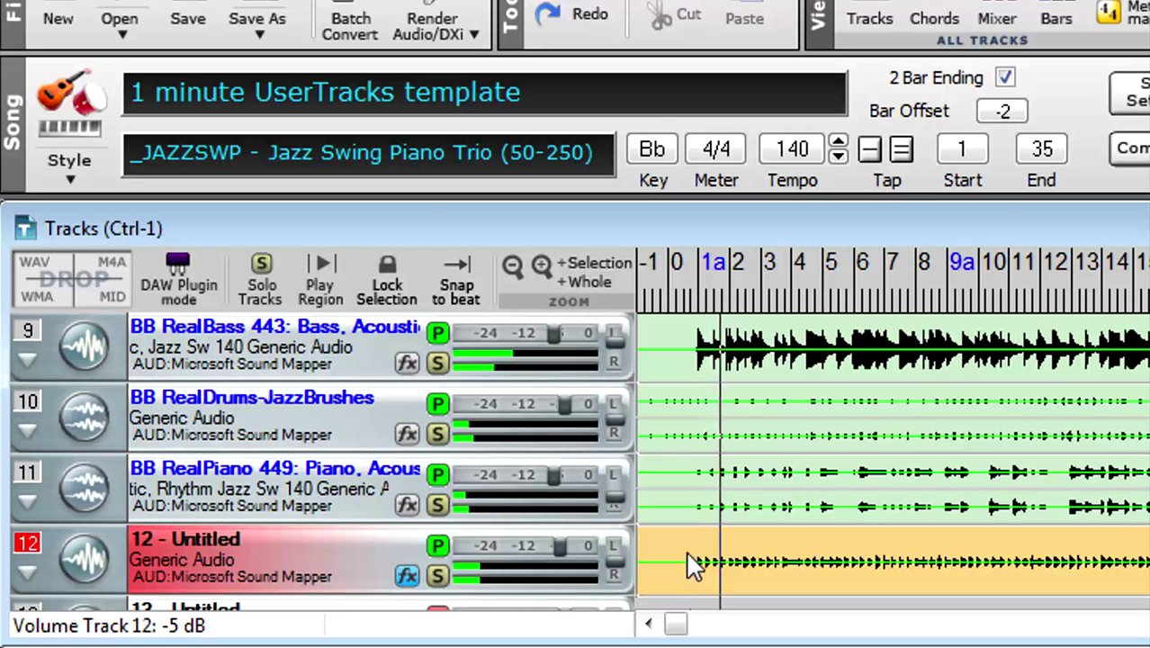
pyautogui.moveTo(565, 556); pyautogui.dragTo(575, 541)
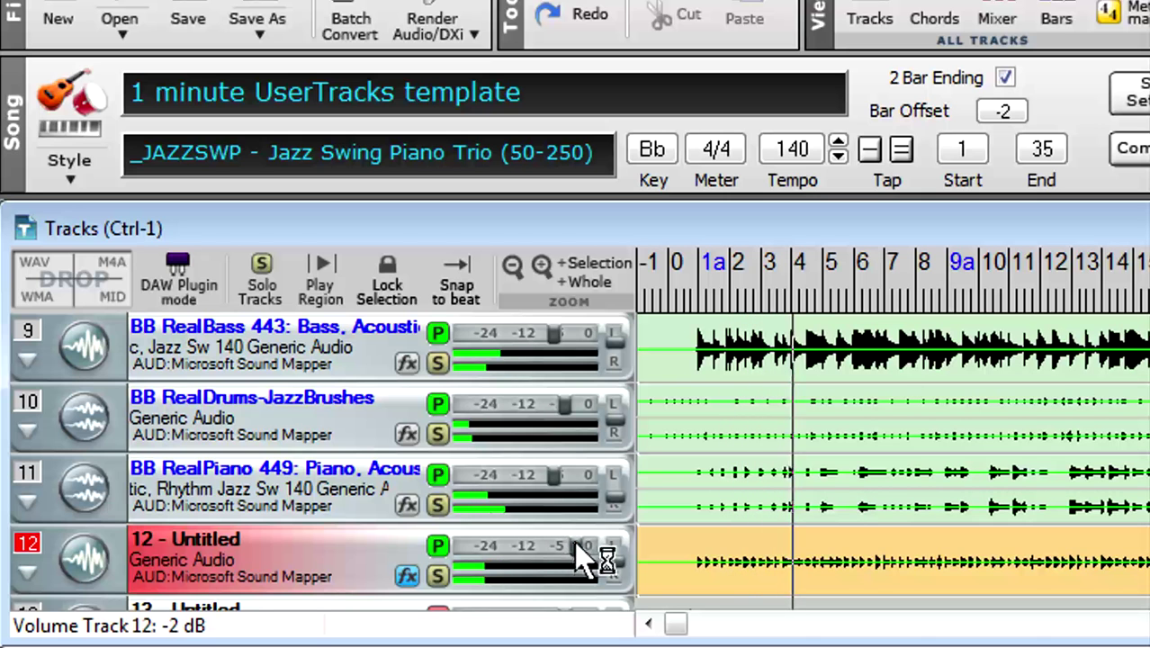
pyautogui.click(436, 572)
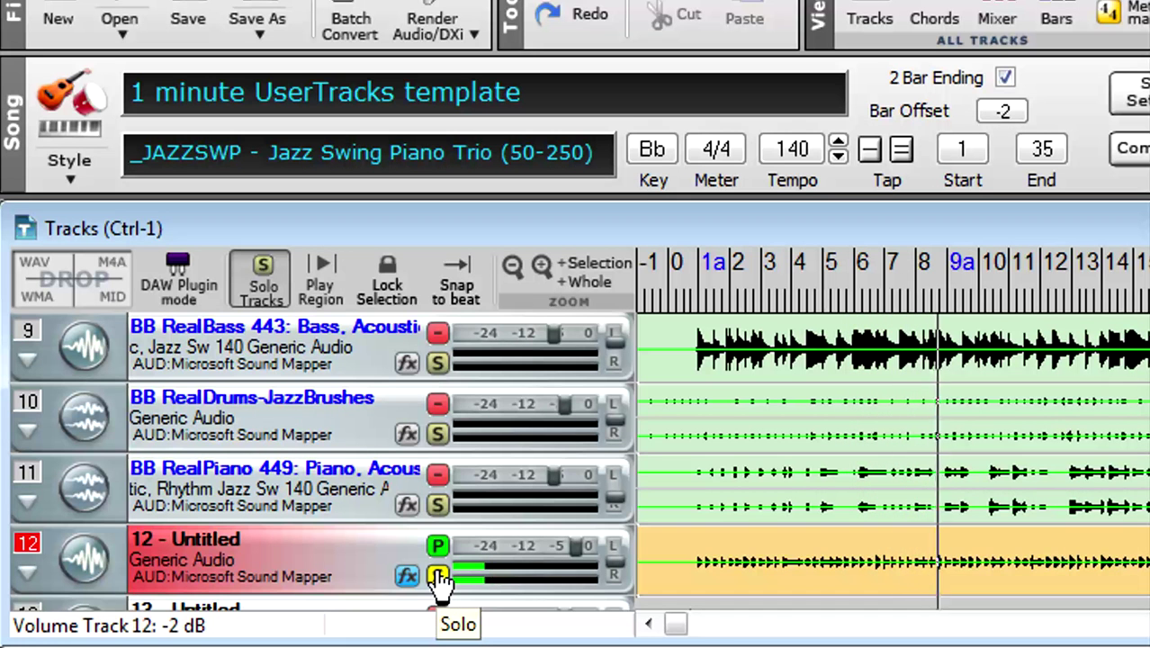
pyautogui.click(438, 576)
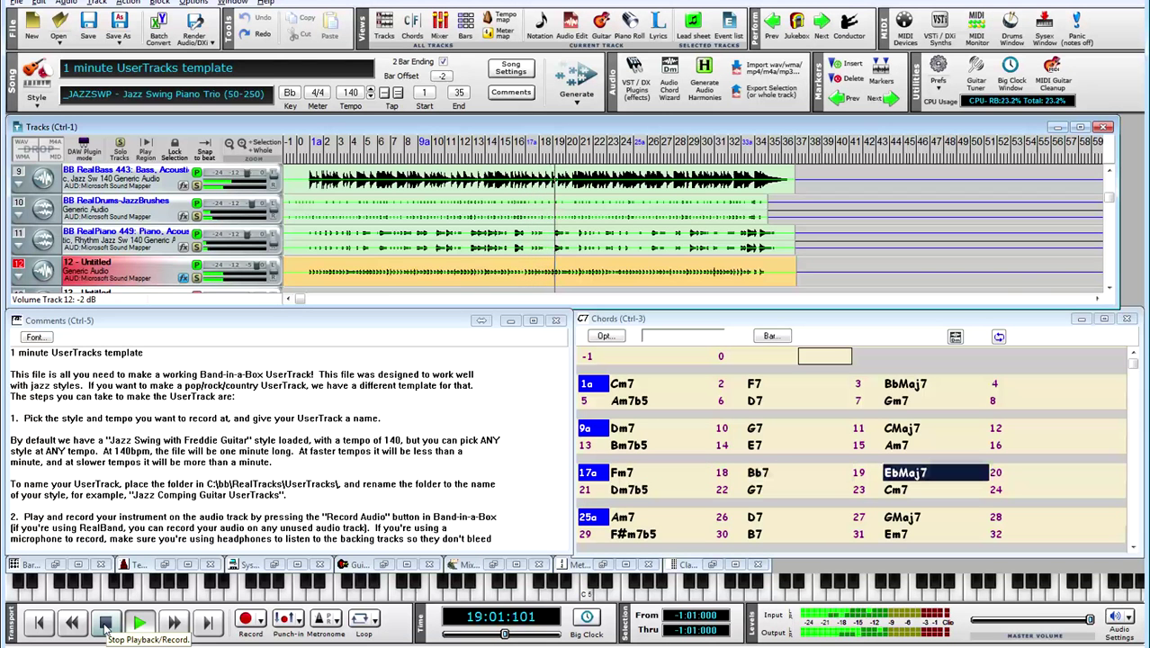
pyautogui.click(106, 627)
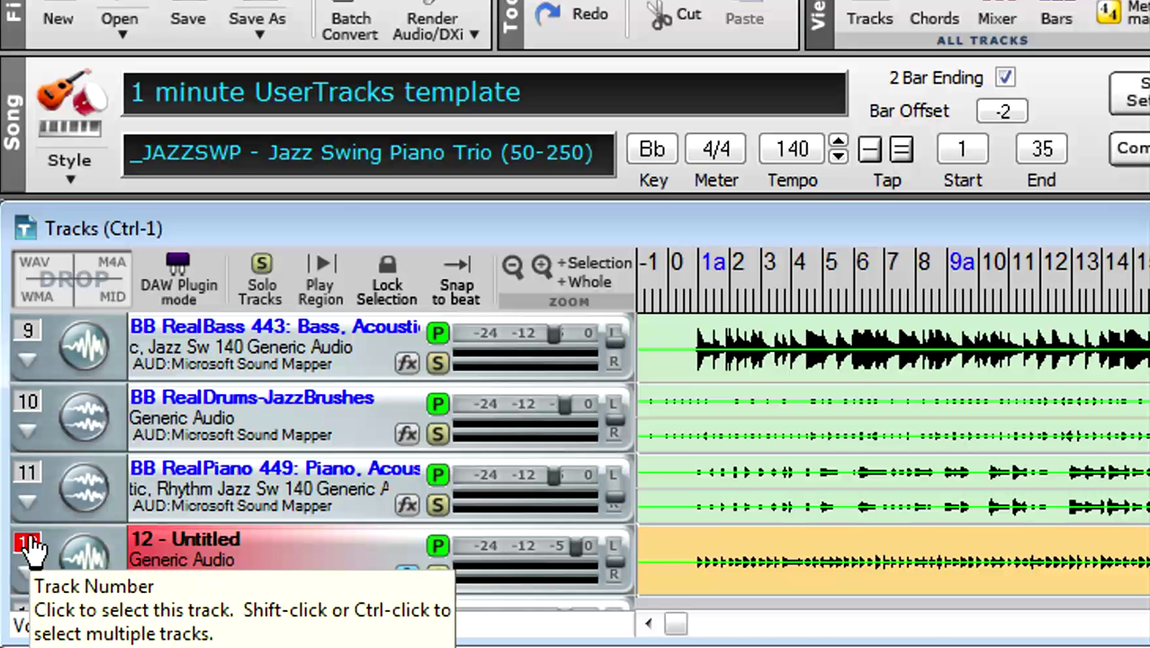
# Step: Convert the recorded track 12 into a WMA file ready for export
pyautogui.moveTo(33, 549); pyautogui.dragTo(101, 257)
pyautogui.moveTo(100, 304); pyautogui.dragTo(43, 263)
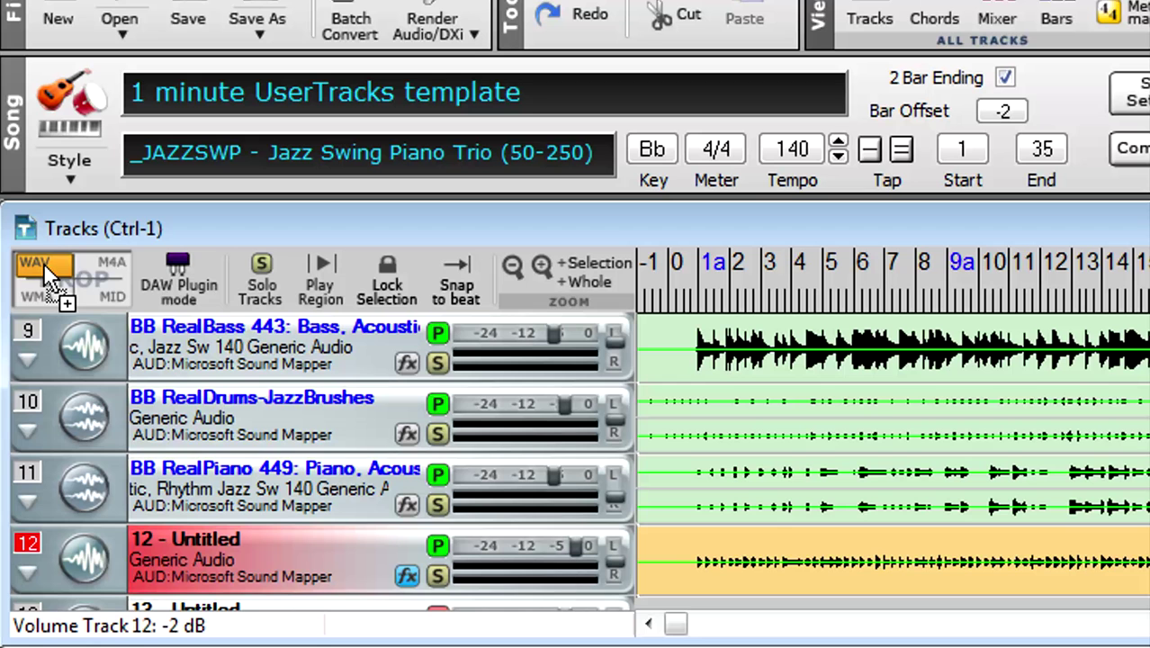
pyautogui.moveTo(43, 263); pyautogui.dragTo(46, 287)
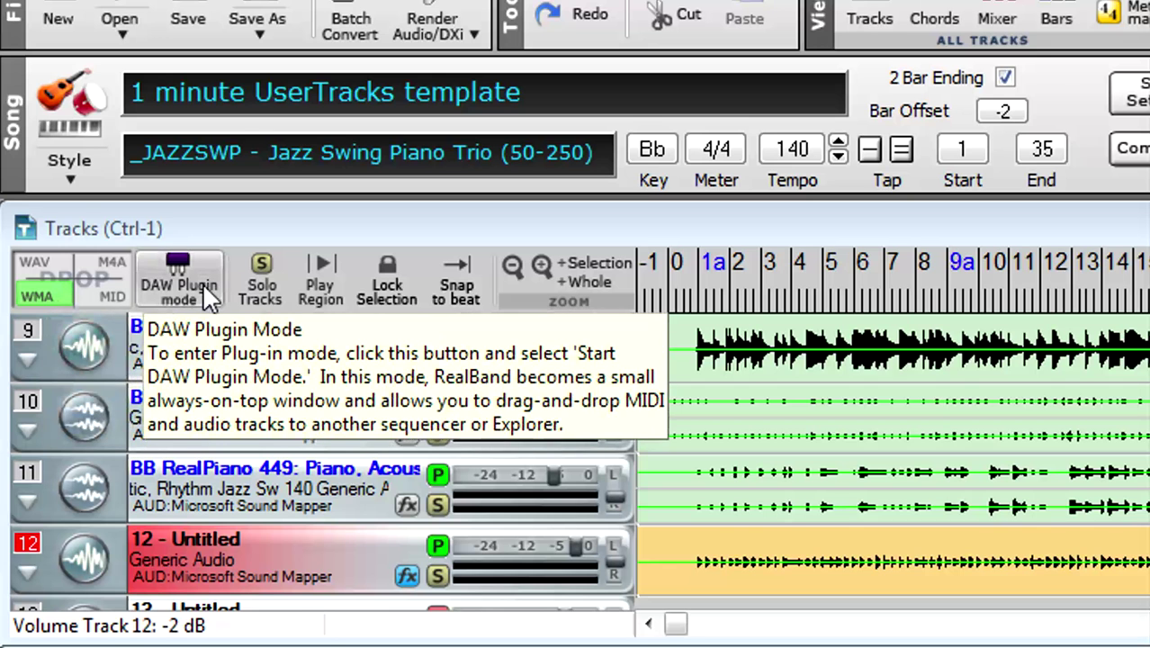
# Step: Start DAW Plugin mode and copy track 12's WMA file into the Jazz Ukulele folder
pyautogui.click(201, 283)
pyautogui.click(290, 328)
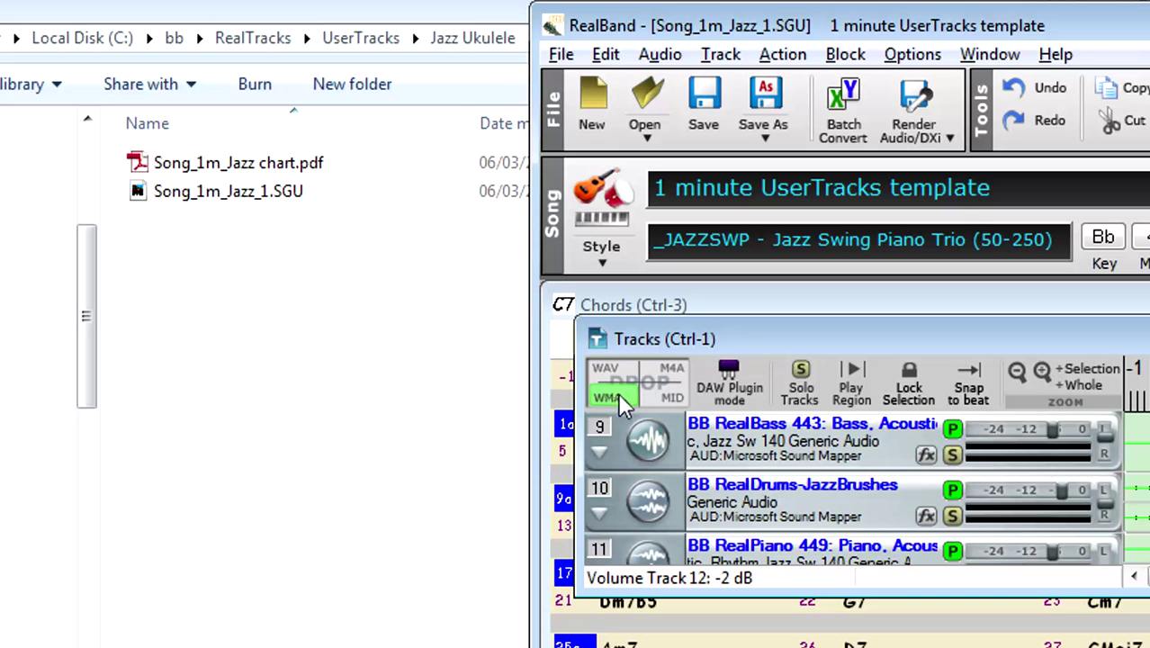
pyautogui.moveTo(617, 393); pyautogui.dragTo(218, 312)
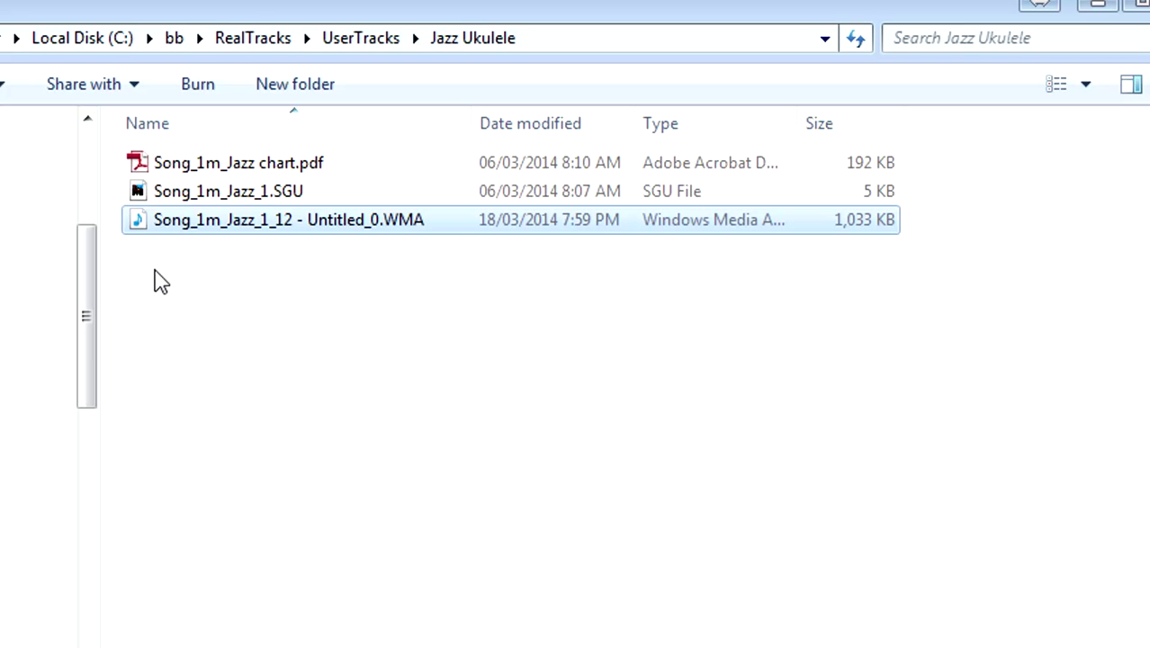
# Step: Rename the copied WMA file in the Jazz Ukulele folder as Song_1m_Jazz_1.WMA
pyautogui.click(280, 226)
pyautogui.write('Song_1m_Jazz_1.WMA')
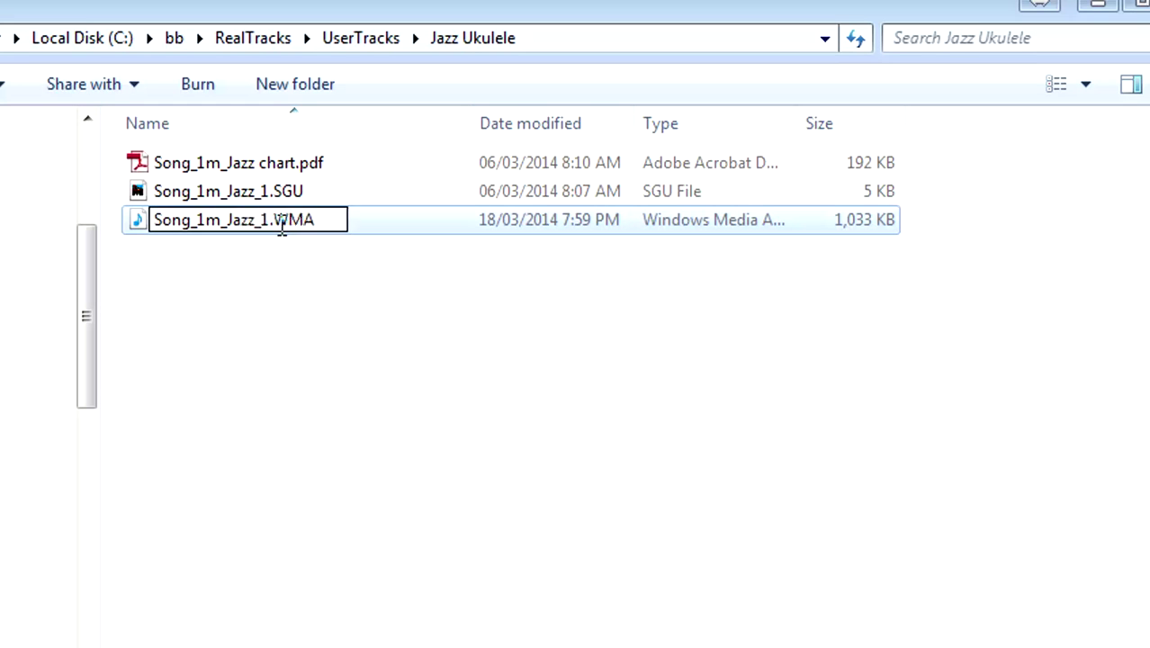
pyautogui.press('Return')
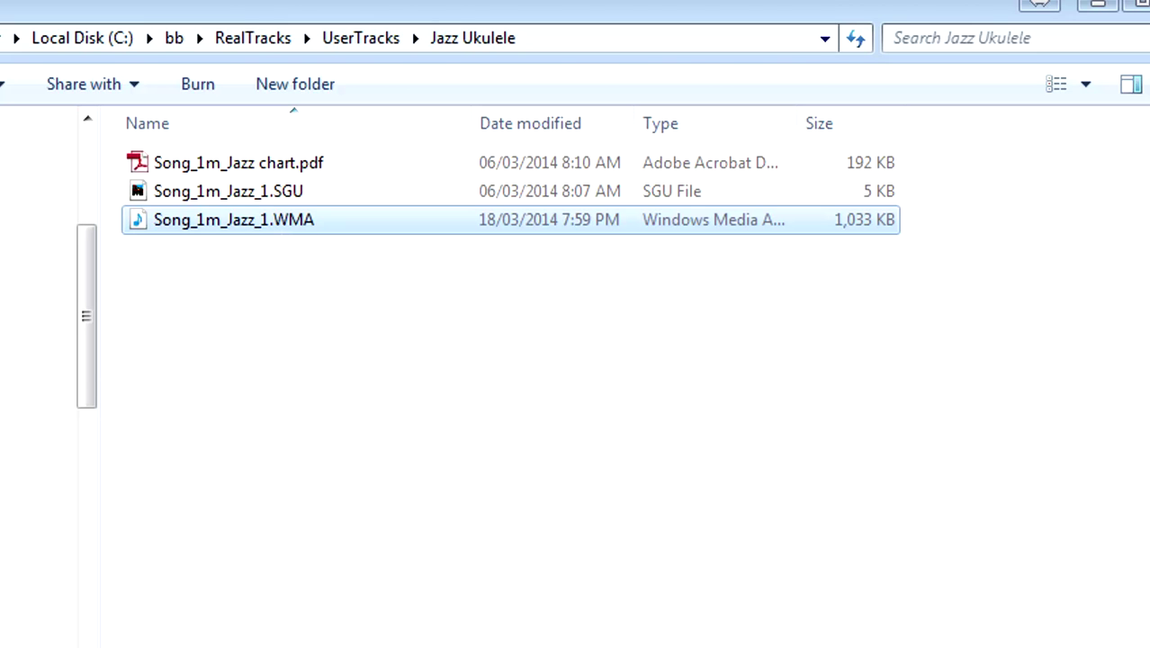
# Step: Switch back to RealBand, turn off DAW Plugin mode and create a new song
pyautogui.hotkey('alt', 'Tab')
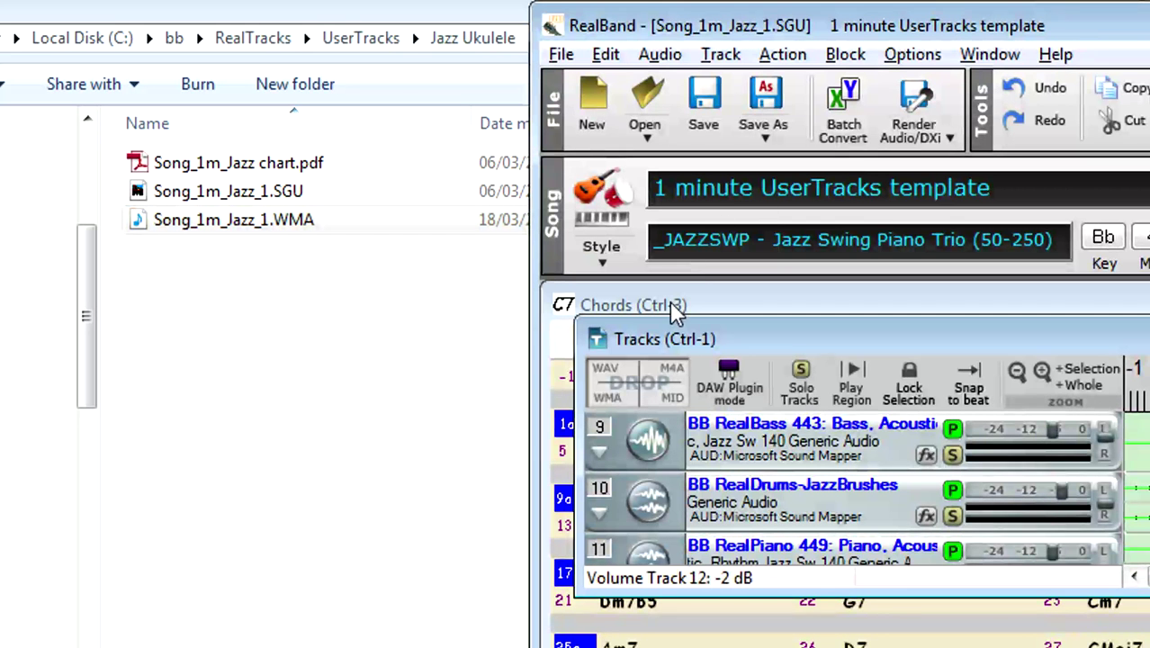
pyautogui.click(731, 380)
pyautogui.click(768, 427)
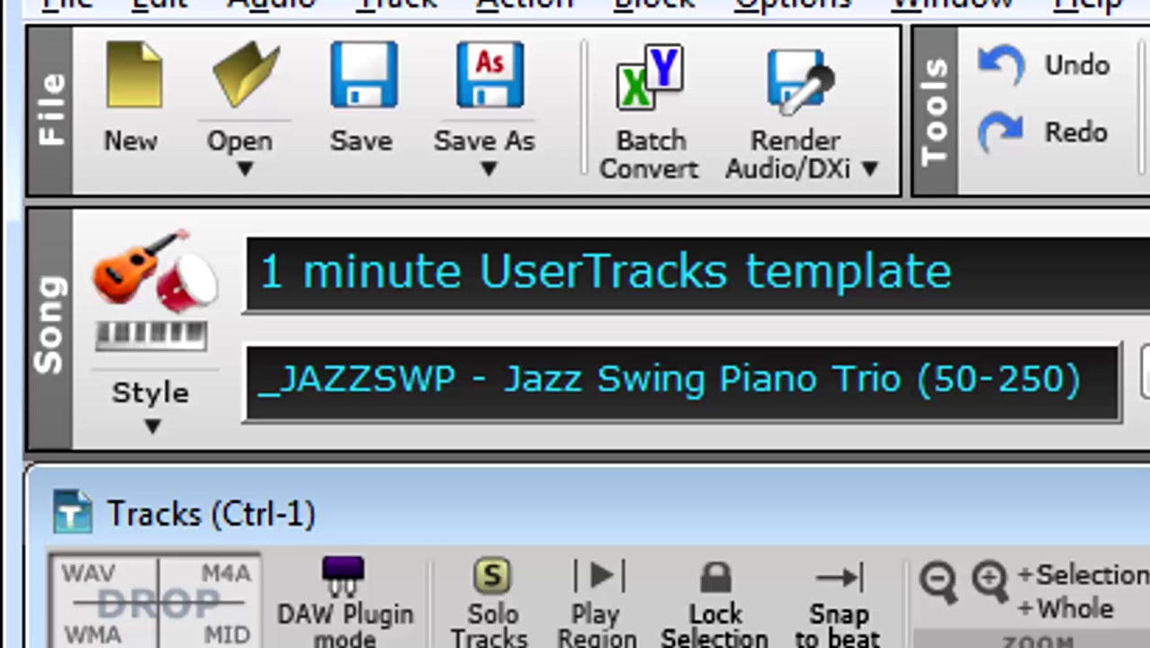
pyautogui.click(129, 126)
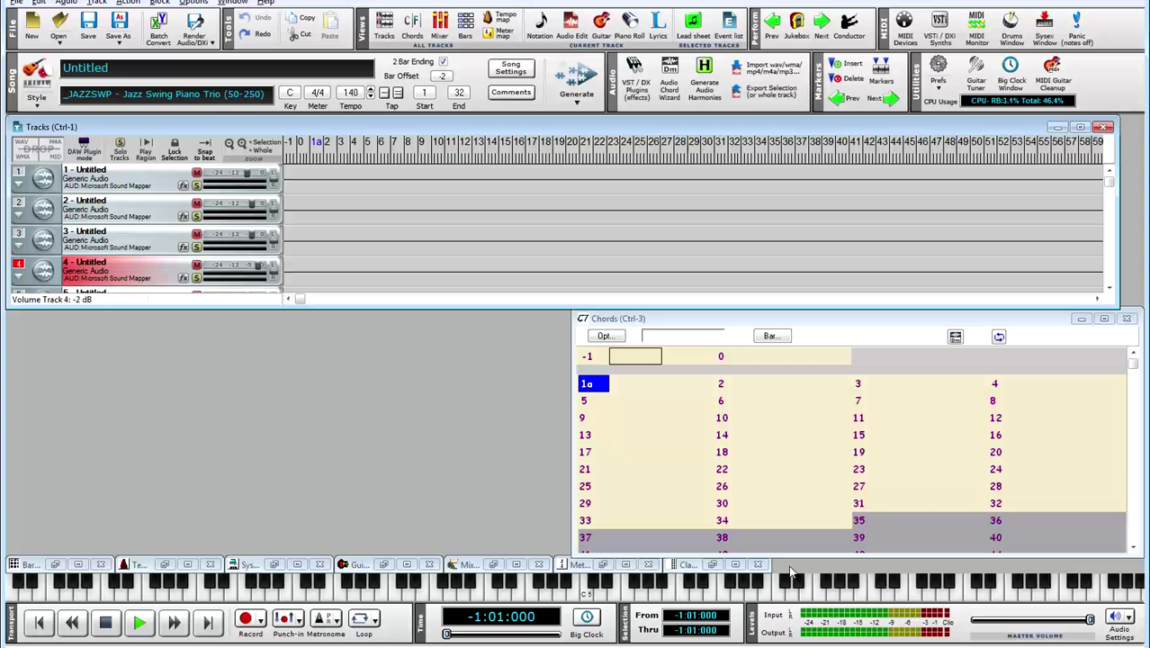
# Step: Maximize the chord sheet and set the new song's key to Ab
pyautogui.click(1103, 319)
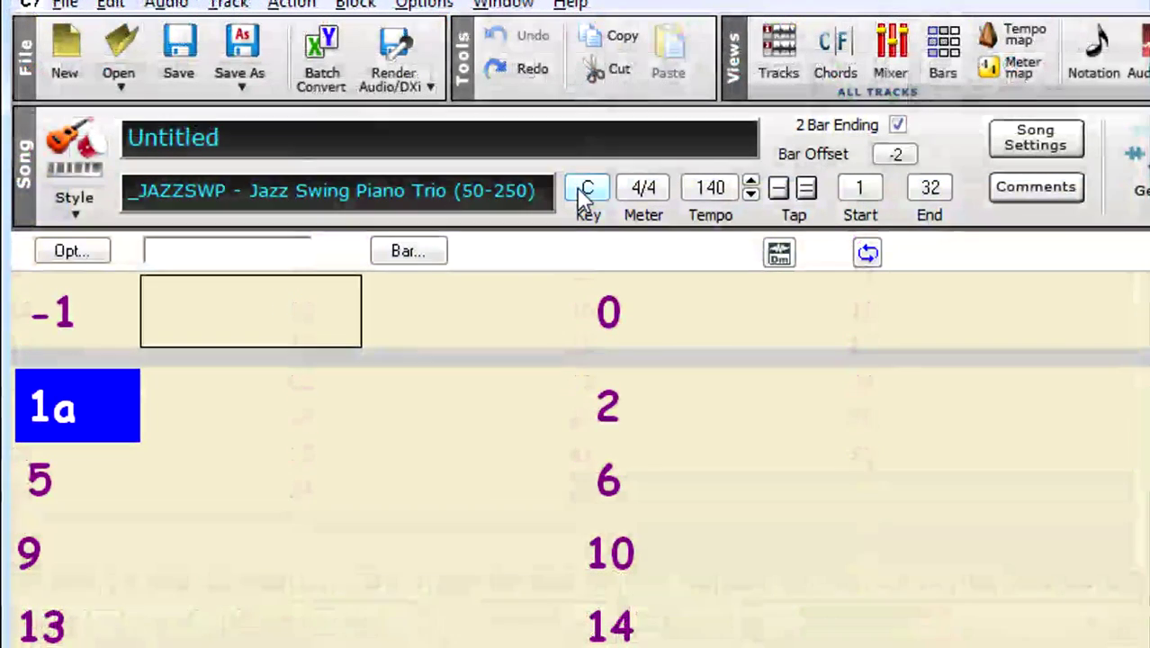
pyautogui.click(580, 191)
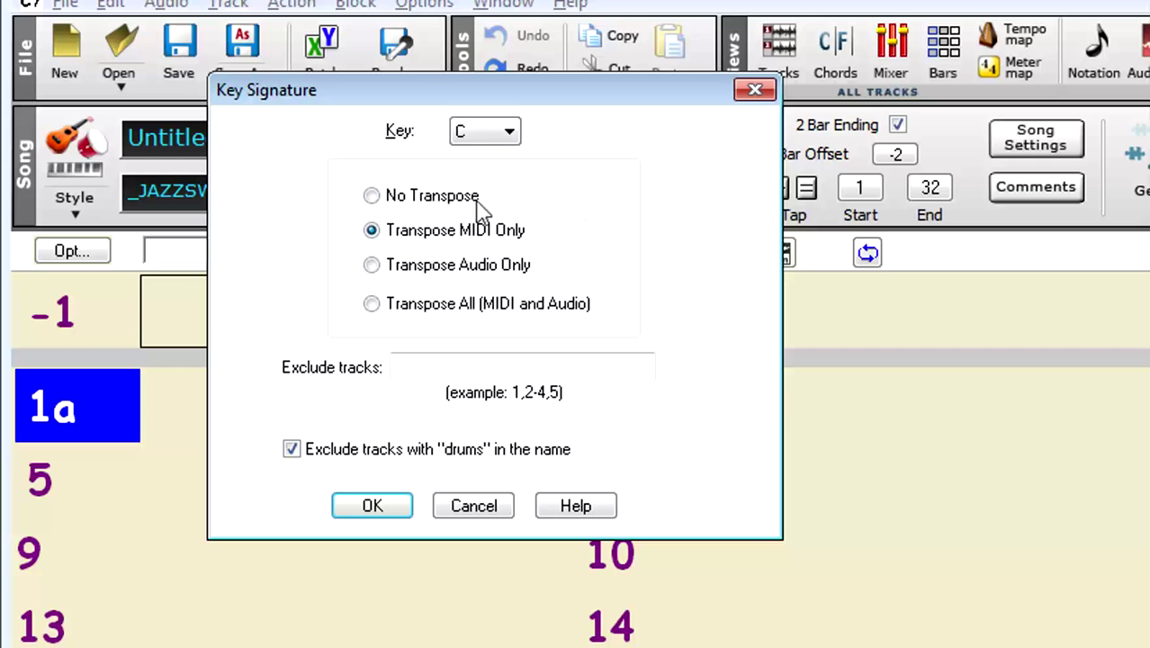
pyautogui.click(510, 134)
pyautogui.click(480, 217)
pyautogui.click(373, 506)
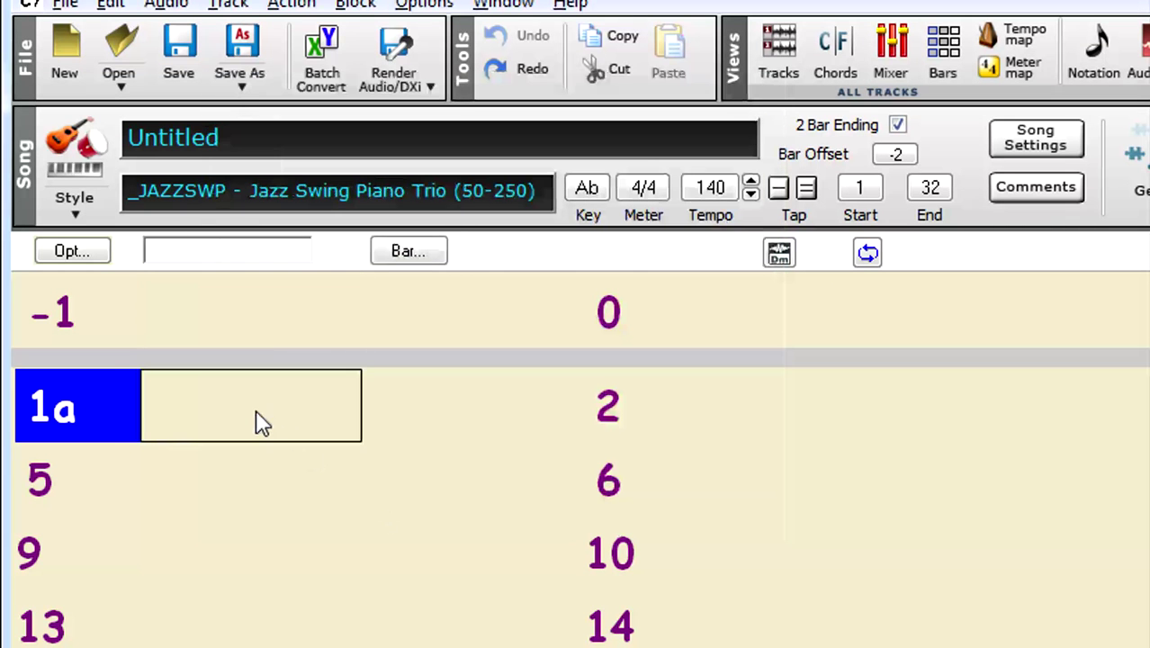
# Step: Enter the chords Fm7 in bar 1, Gm7b5 and C7b9 in bar 2, and Fm7 in bar 3
pyautogui.write('Fm7')
pyautogui.press('Return')
pyautogui.press('Return')
pyautogui.write('Gm7b5')
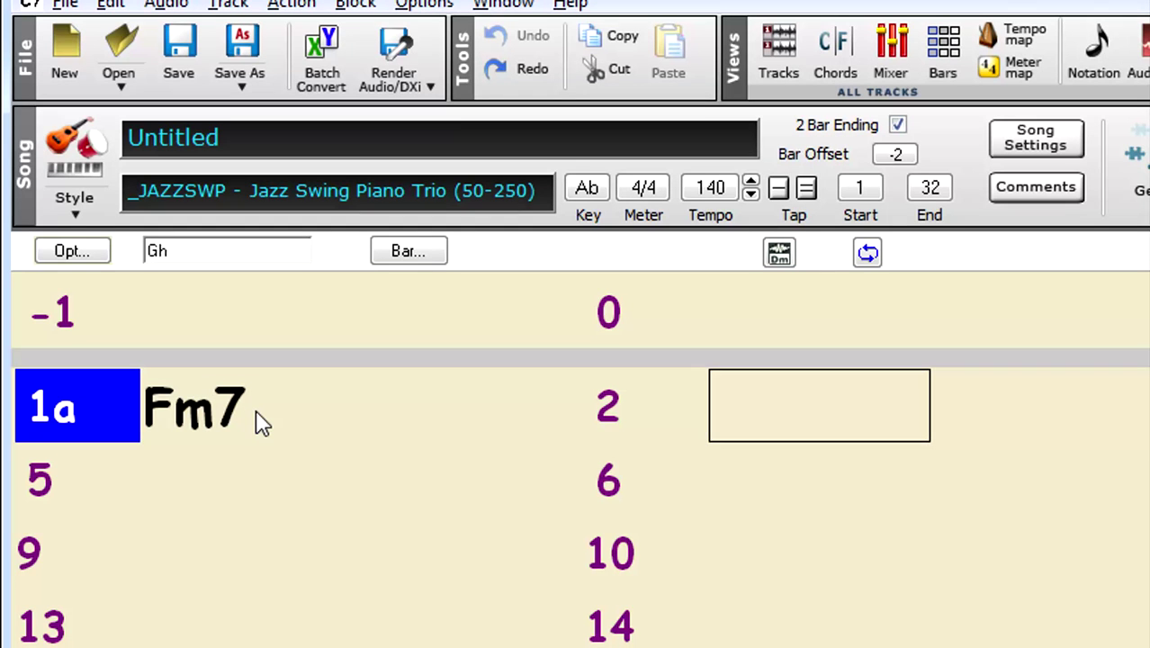
pyautogui.press('Return')
pyautogui.write('C7b9')
pyautogui.press('Return')
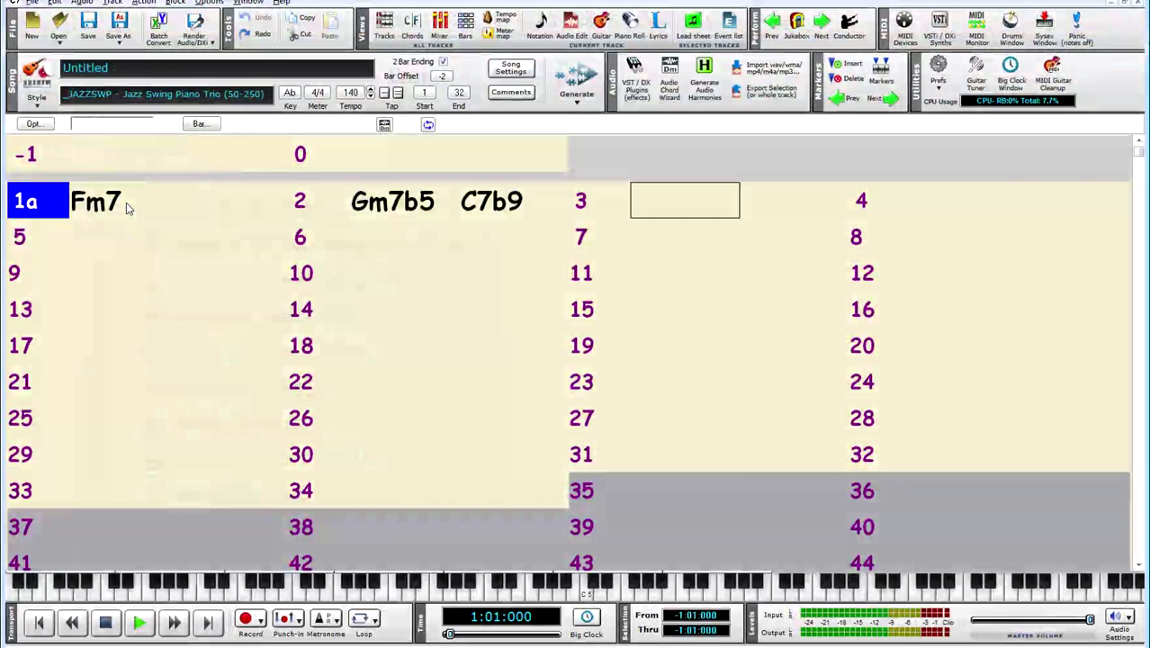
pyautogui.write('7')
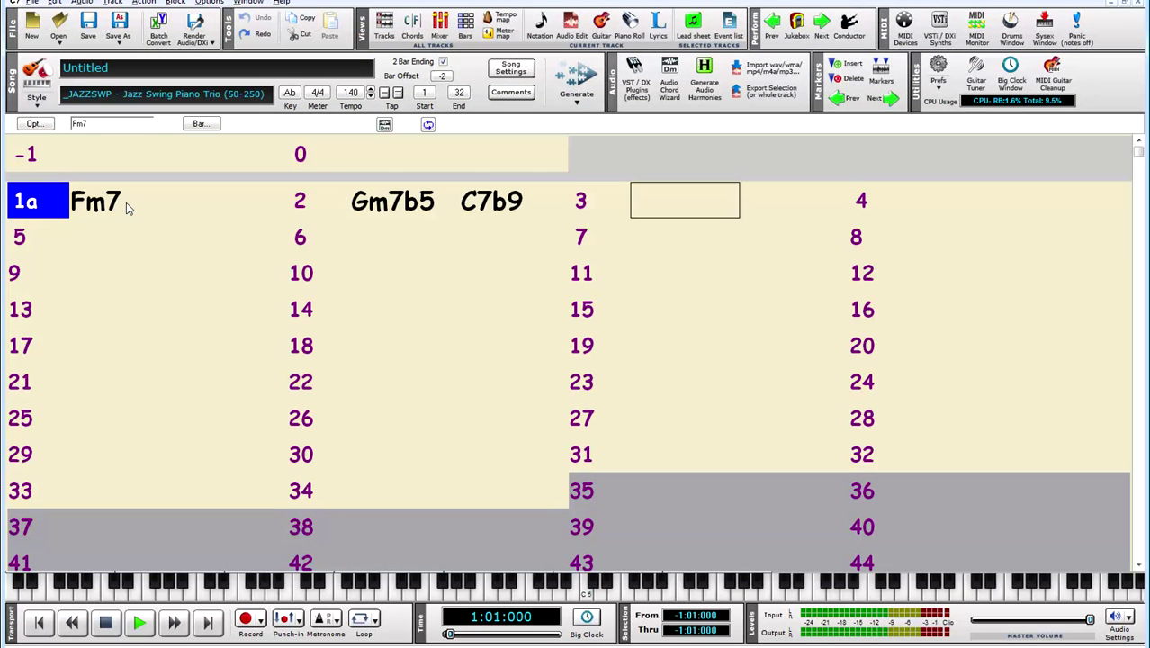
pyautogui.press('Return')
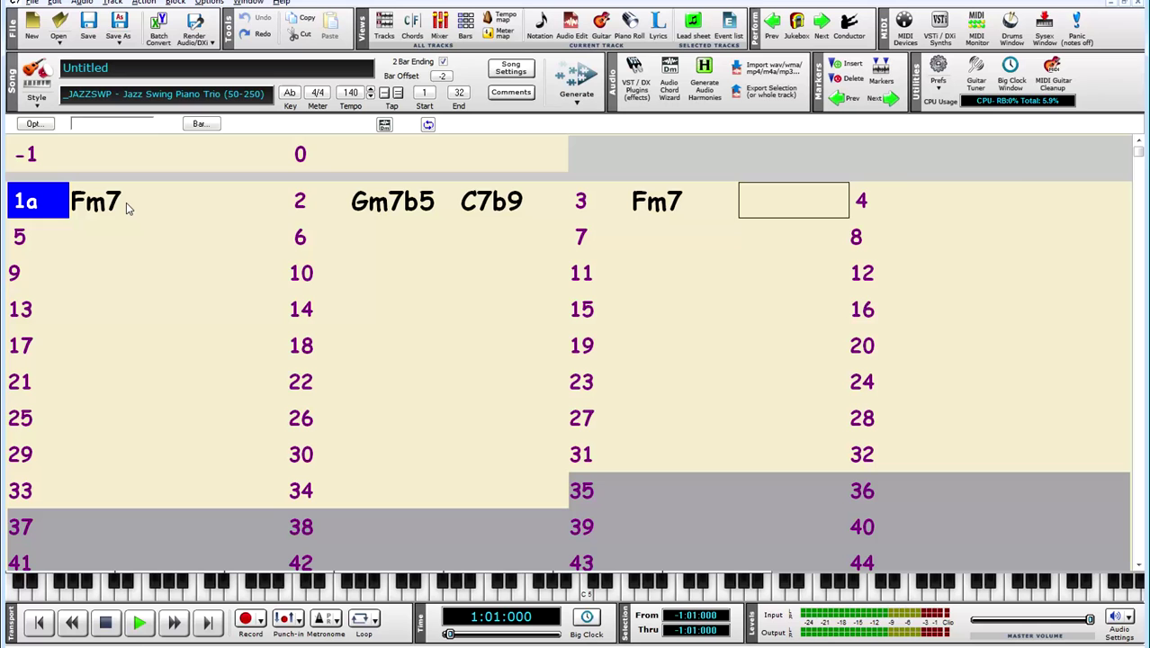
# Step: Enter the chords Bbm7 and Eb7 in bar 4, and AbMaj7 and Fm7 in bar 5
pyautogui.press('Right')
pyautogui.write('Bbm7')
pyautogui.press('Return')
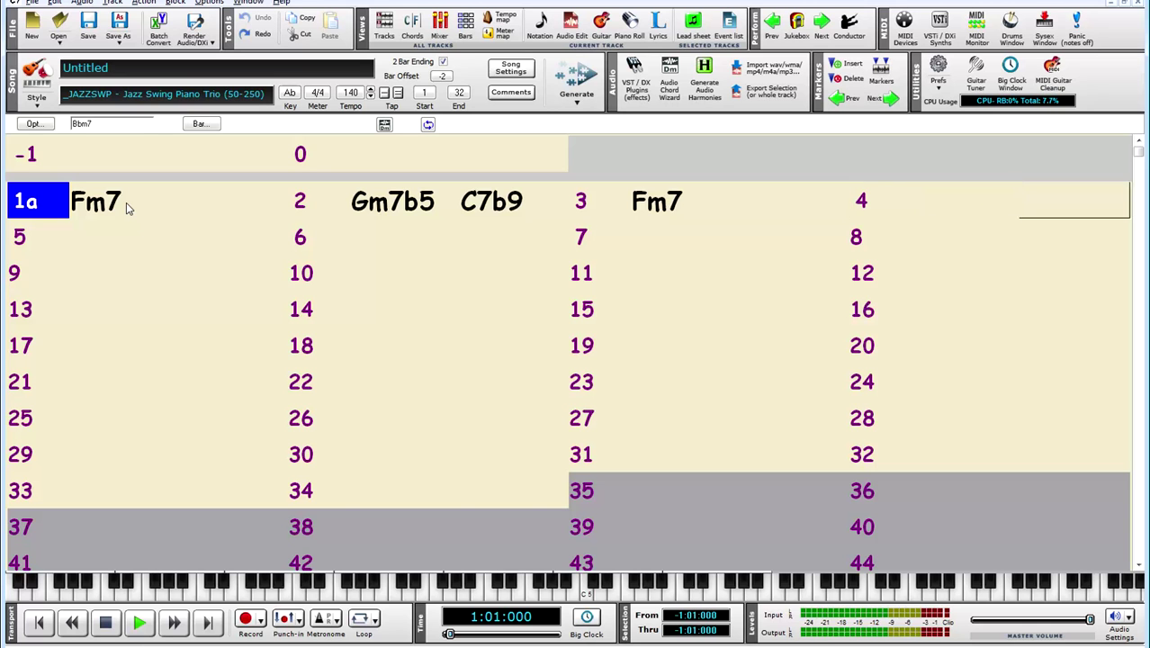
pyautogui.write('Eb7')
pyautogui.press('Return')
pyautogui.write('AbMaj7')
pyautogui.press('Return')
pyautogui.write('Fm7')
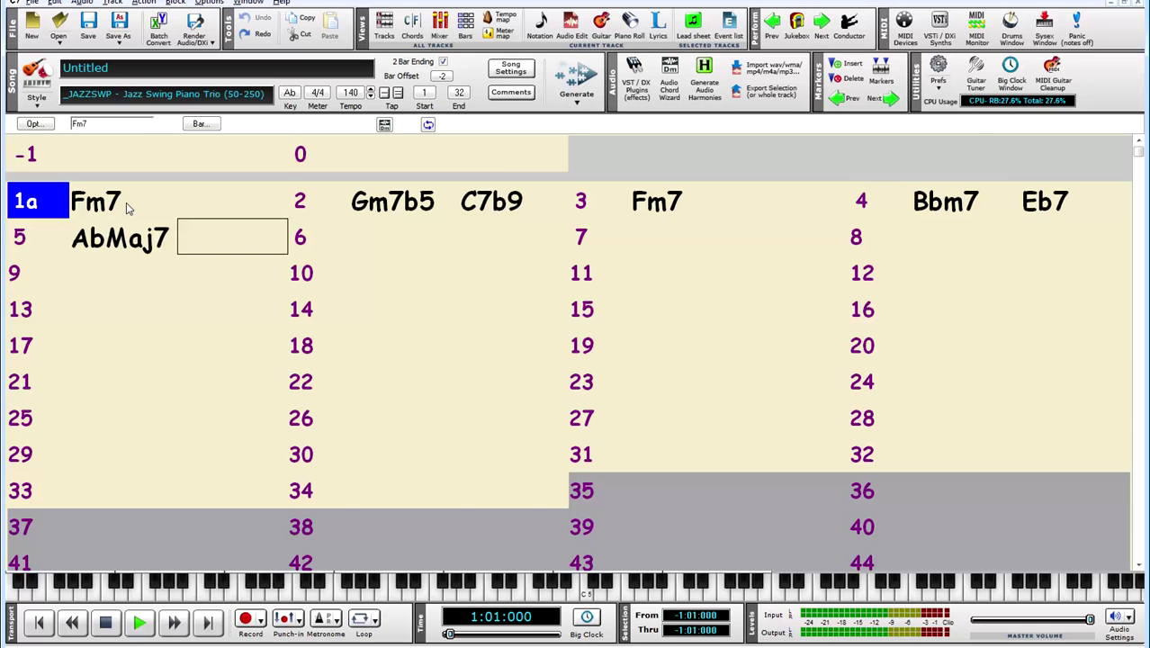
pyautogui.press('Return')
# Step: Enter the chords Bbm7 and Eb7 in bar 6, AbMaj7 in bar 7, and Gm7b5 and C7b9 in bar 8
pyautogui.write('Bbm7')
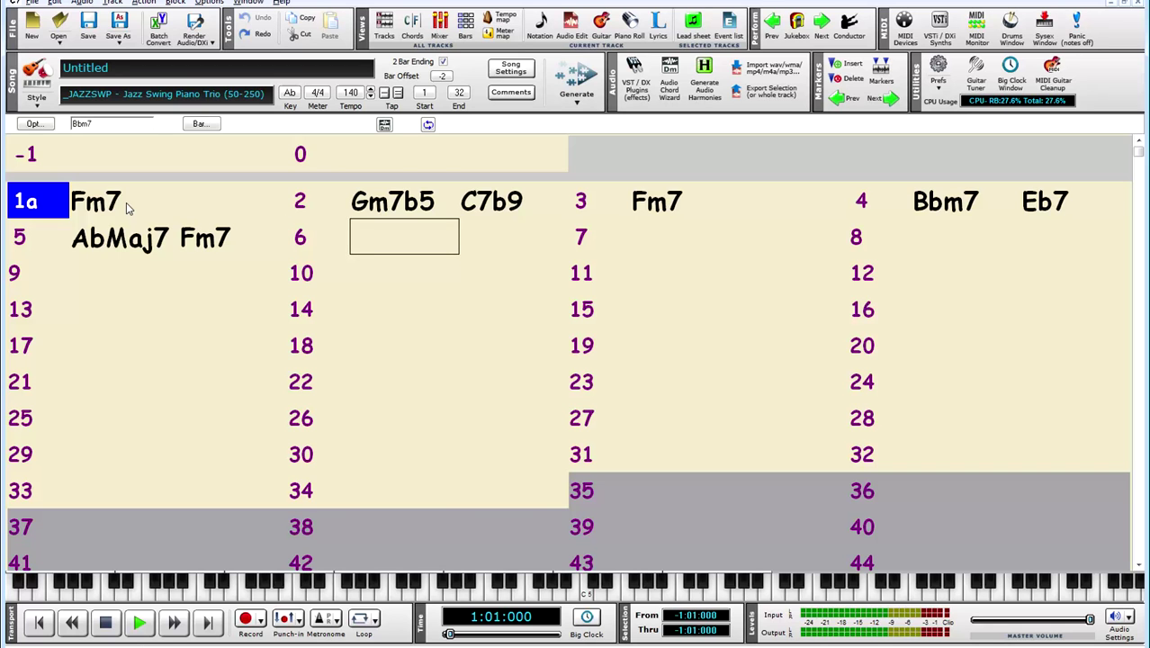
pyautogui.press('Return')
pyautogui.write('Eb7')
pyautogui.press('Return')
pyautogui.write('AbMaj7')
pyautogui.press('Return')
pyautogui.press('Return')
pyautogui.write('Gm7b5')
pyautogui.press('Return')
pyautogui.write('C7b9')
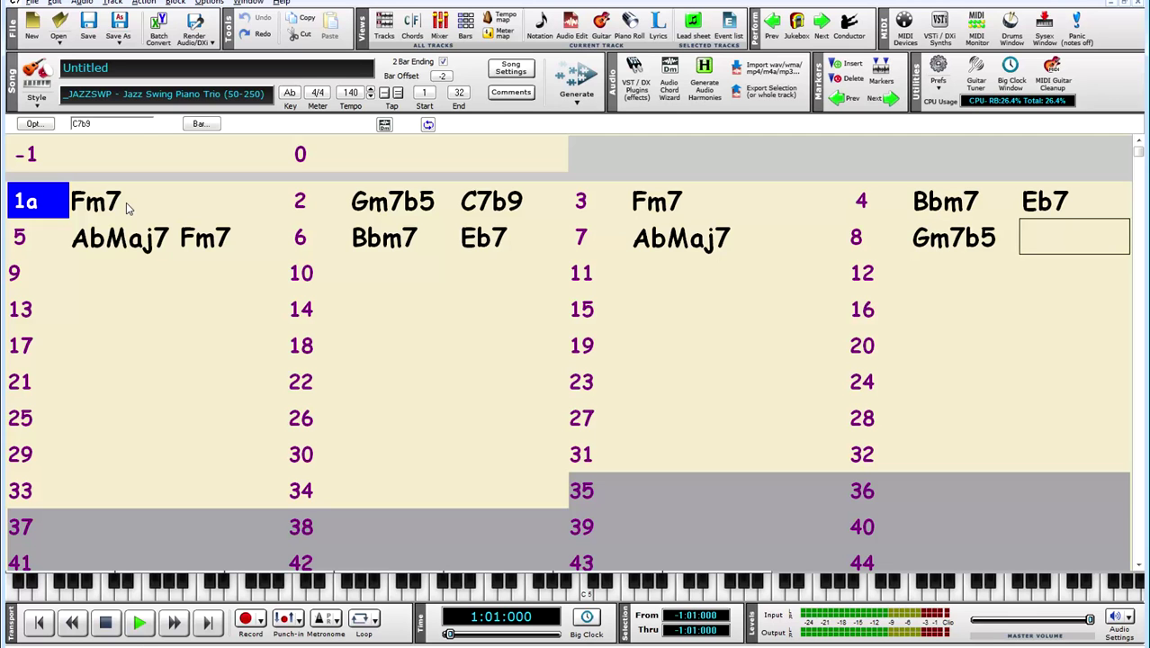
pyautogui.press('Return')
# Step: Repeat the first eight bars of chords over bars 9 to 16 using K8, and enter Fm7 in bar 17
pyautogui.write('Fm7')
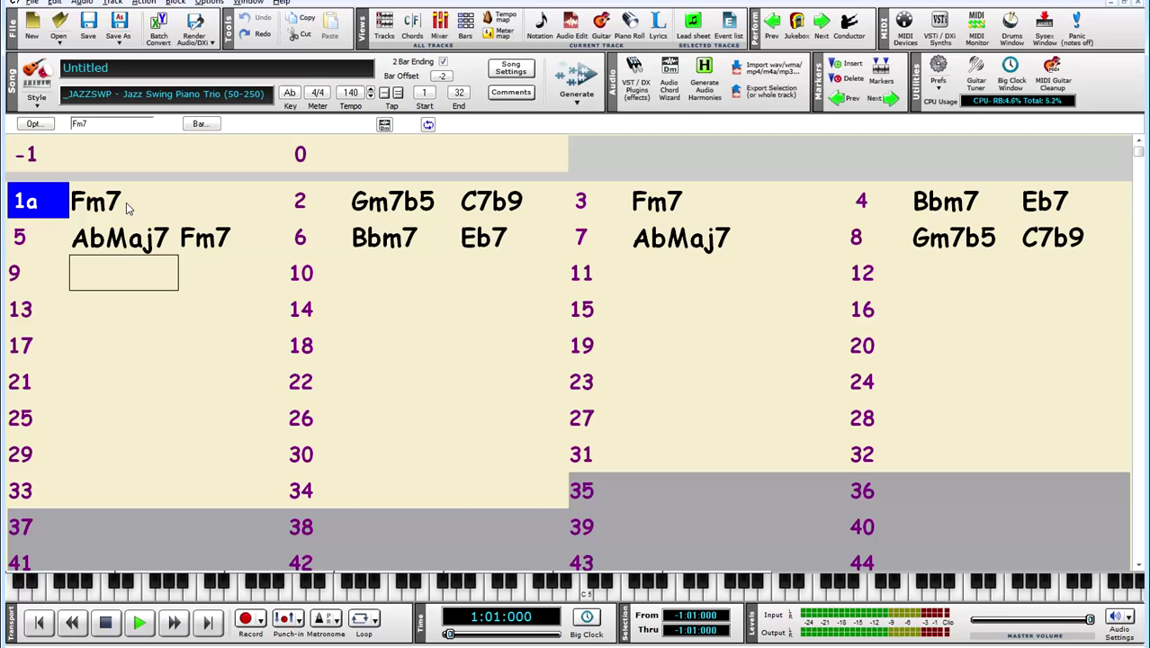
pyautogui.press('Return')
pyautogui.write('K8')
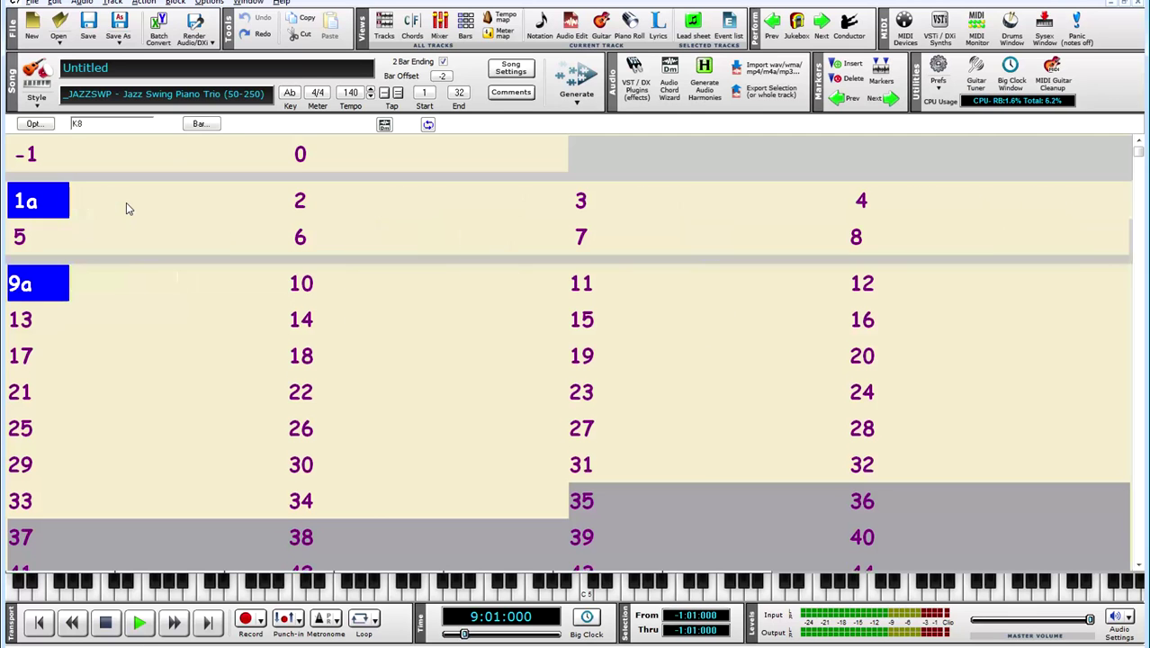
pyautogui.press('Return')
pyautogui.write('Fm7')
pyautogui.press('Return')
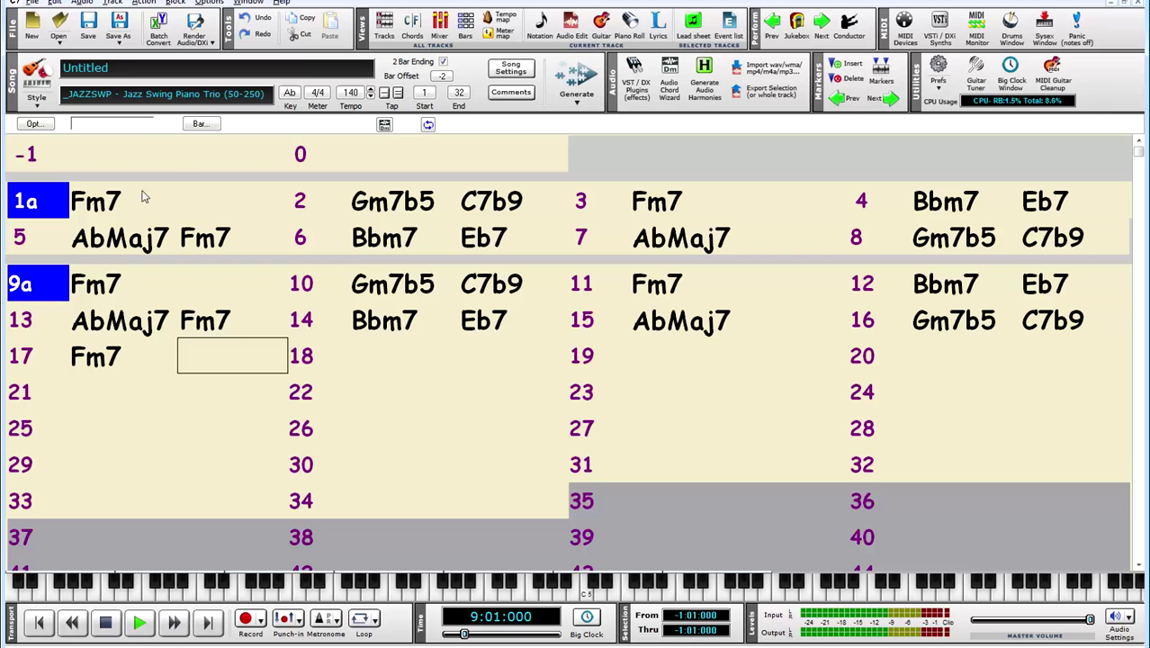
# Step: Show the tracks and generate all BB backing tracks for the song
pyautogui.click(385, 27)
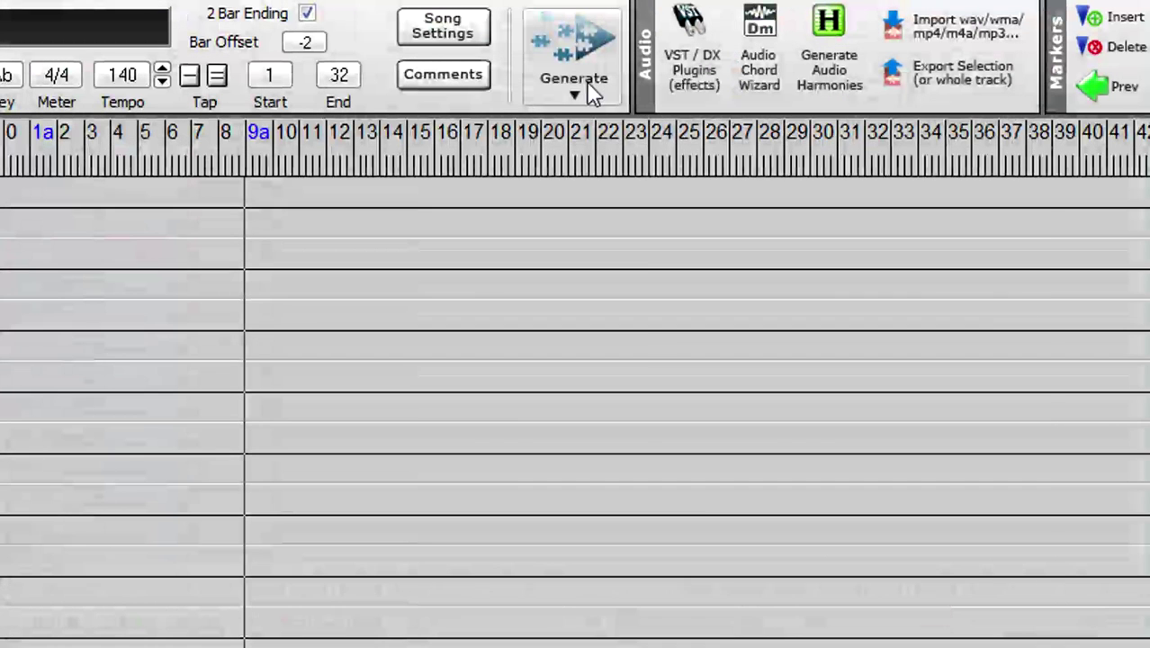
pyautogui.click(581, 100)
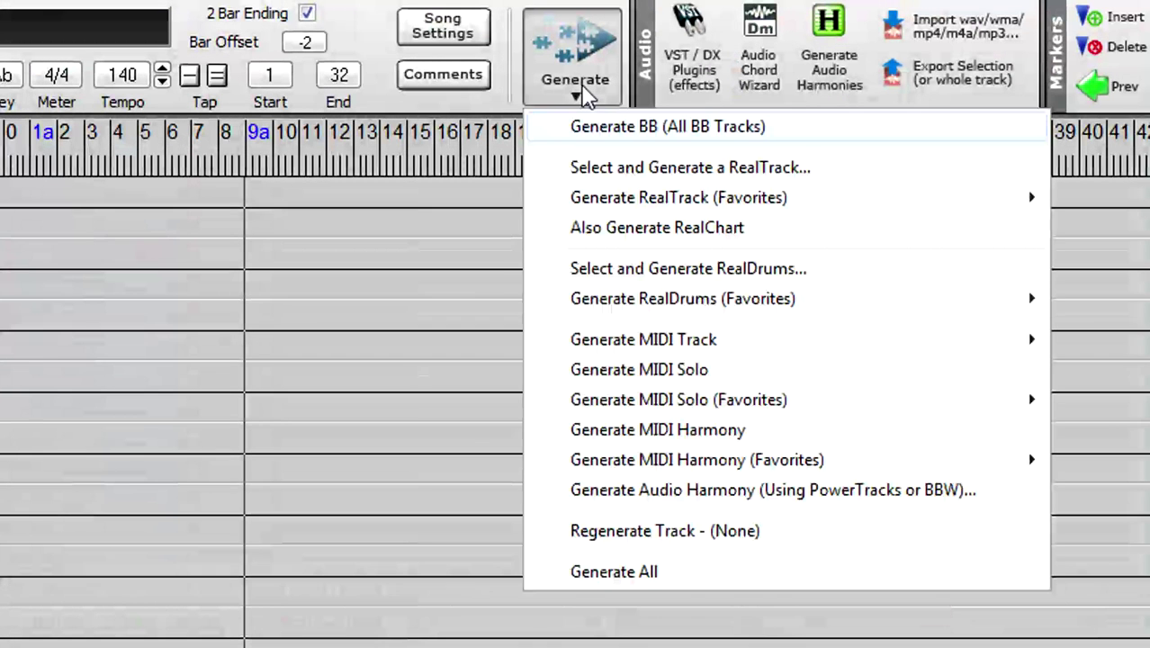
pyautogui.click(619, 128)
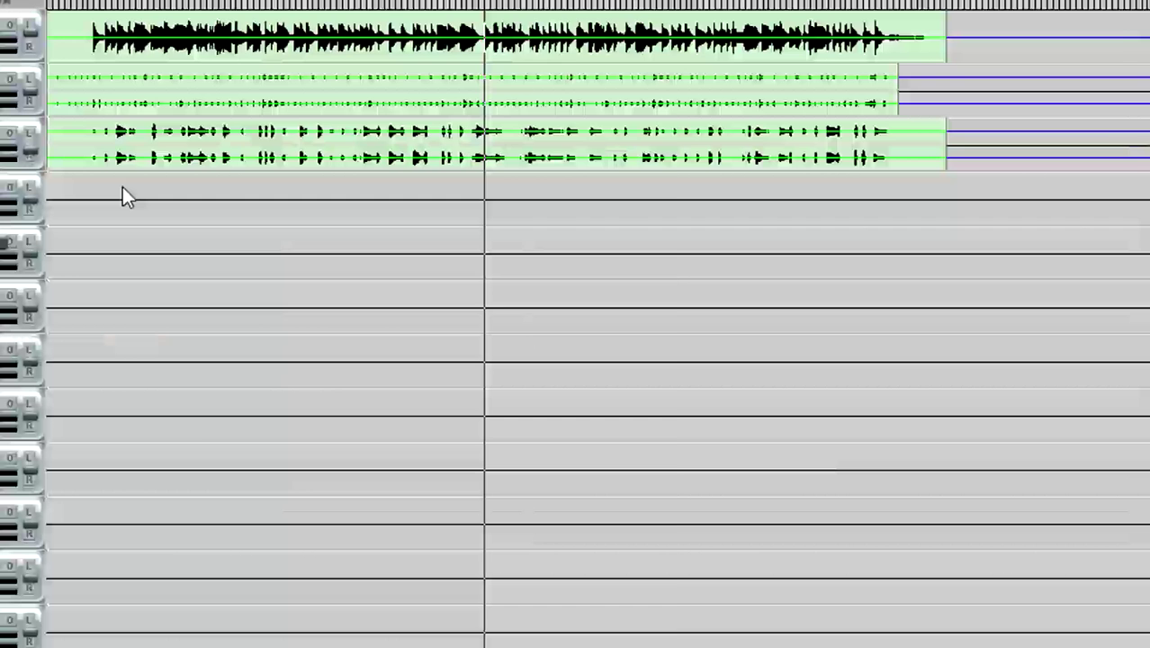
# Step: Generate the Jazz Ukulele UserTrack on track 4
pyautogui.rightClick(123, 186)
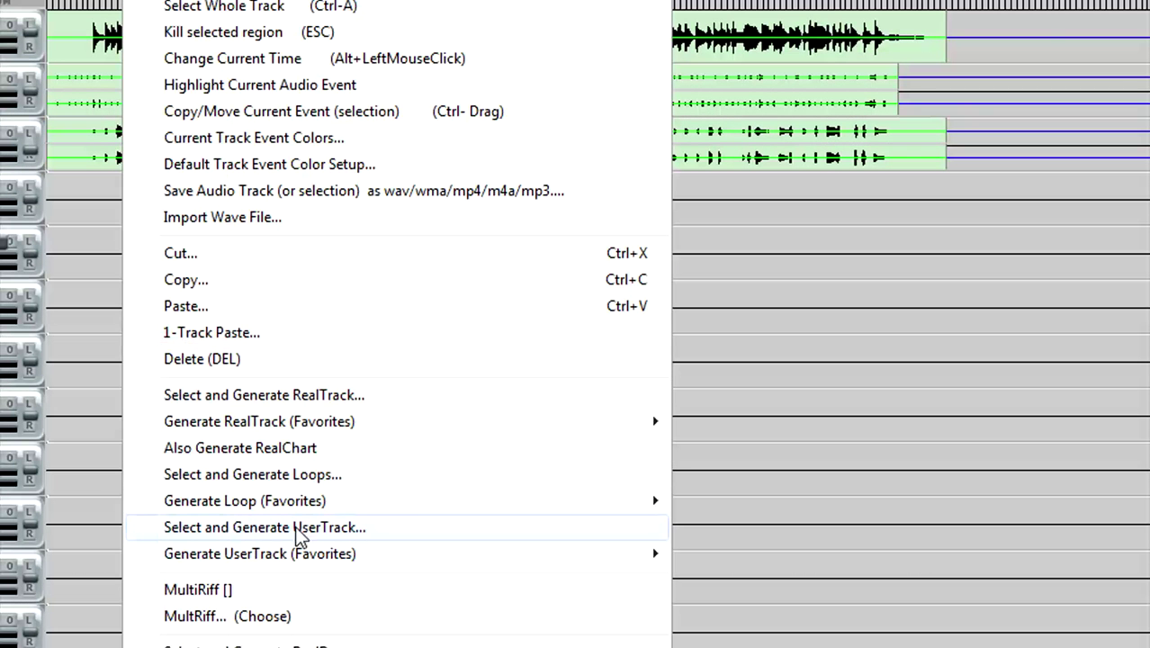
pyautogui.click(347, 531)
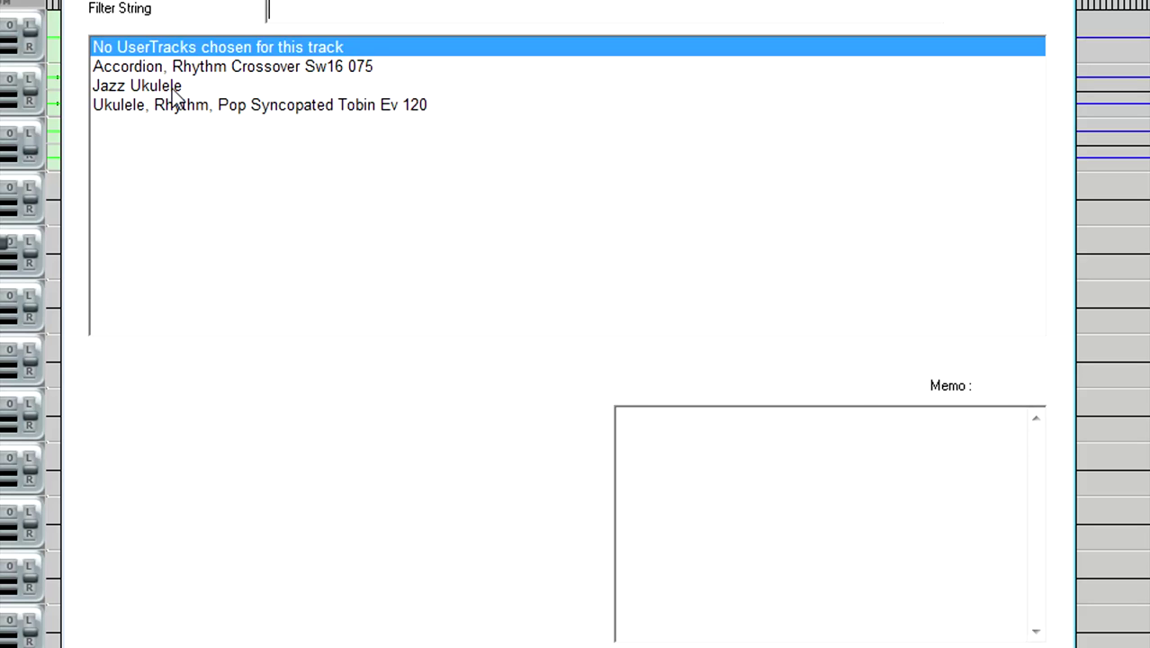
pyautogui.click(174, 89)
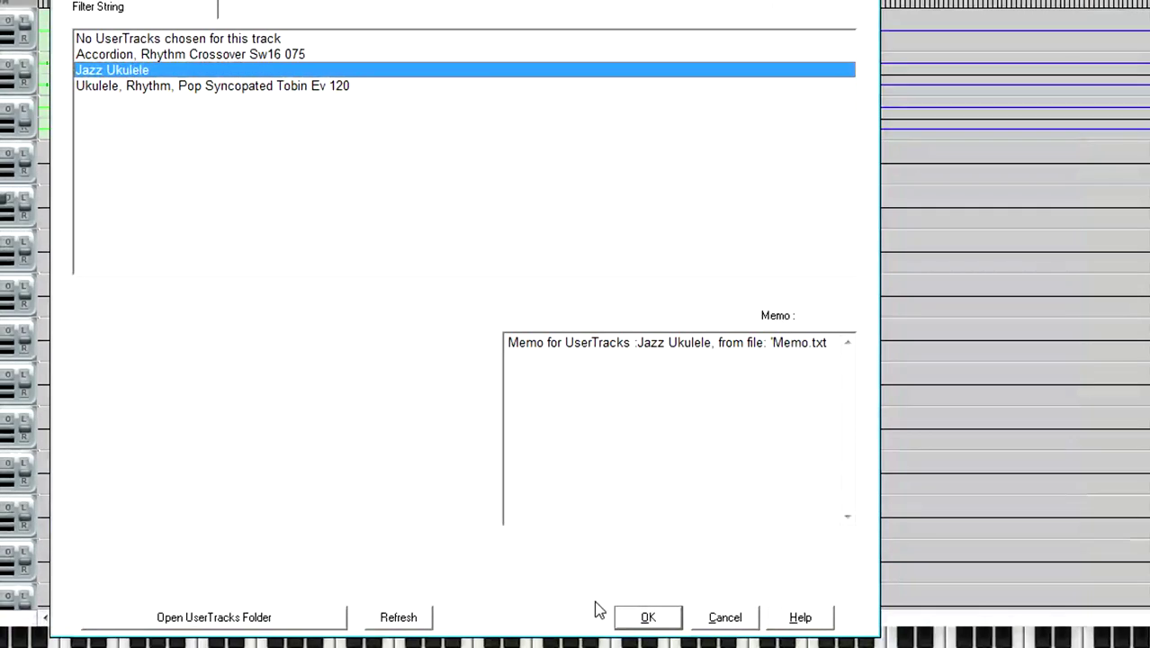
pyautogui.click(649, 623)
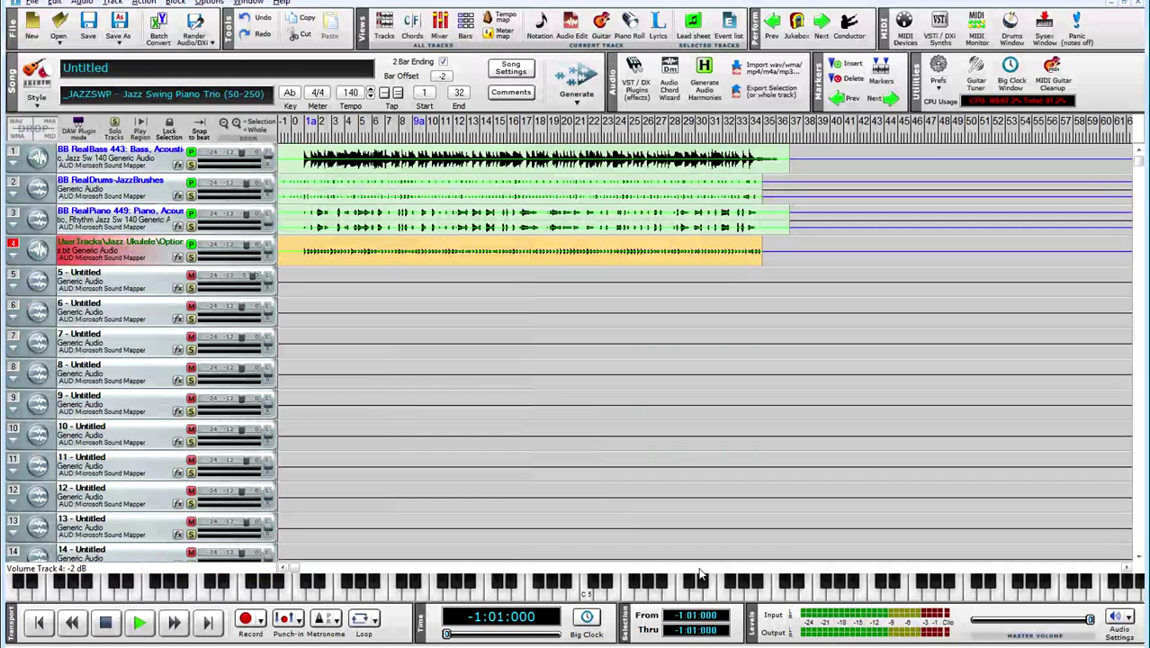
# Step: Play back the arrangement, temporarily soloing the Jazz Ukulele track to hear it alone
pyautogui.press('space')
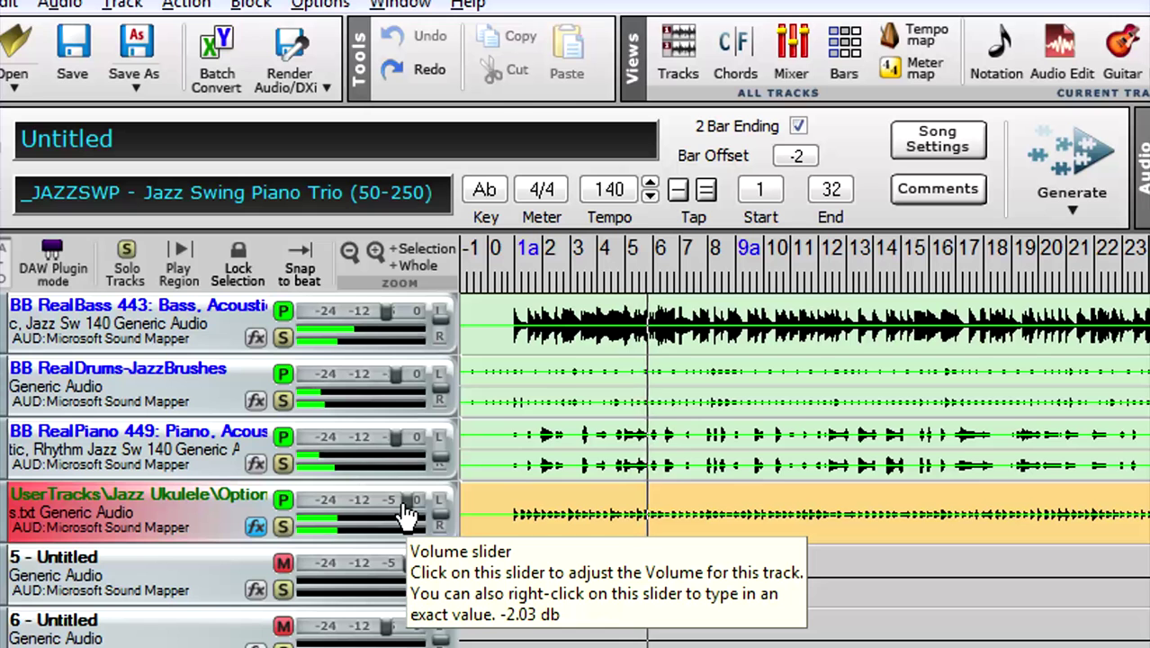
pyautogui.click(282, 527)
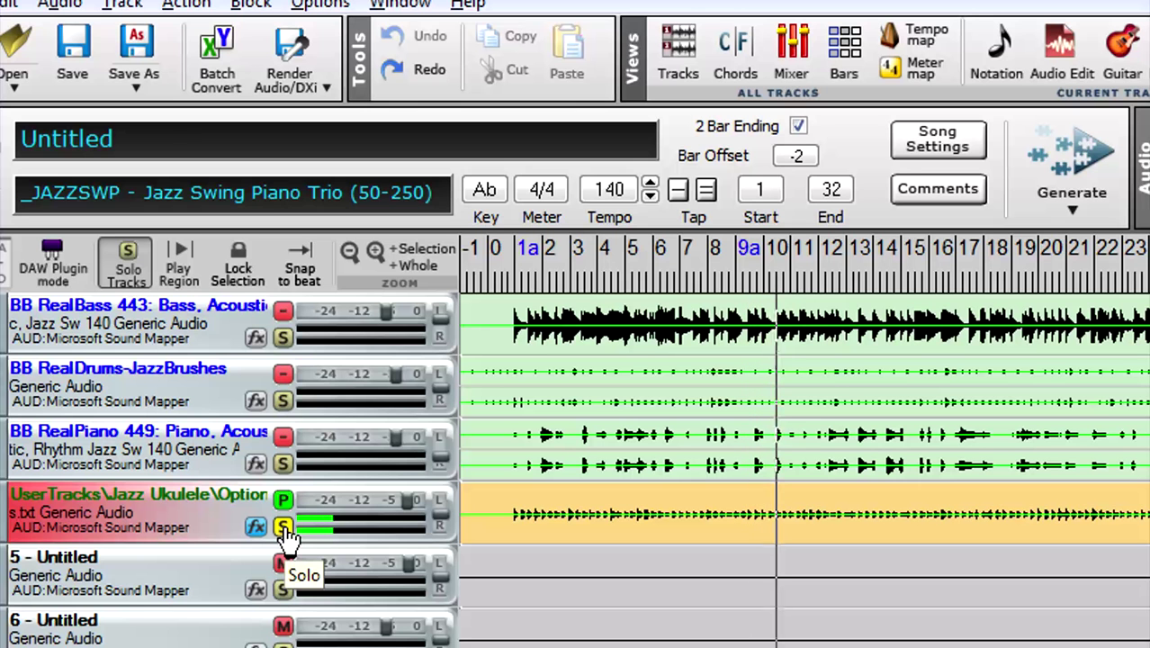
pyautogui.click(284, 526)
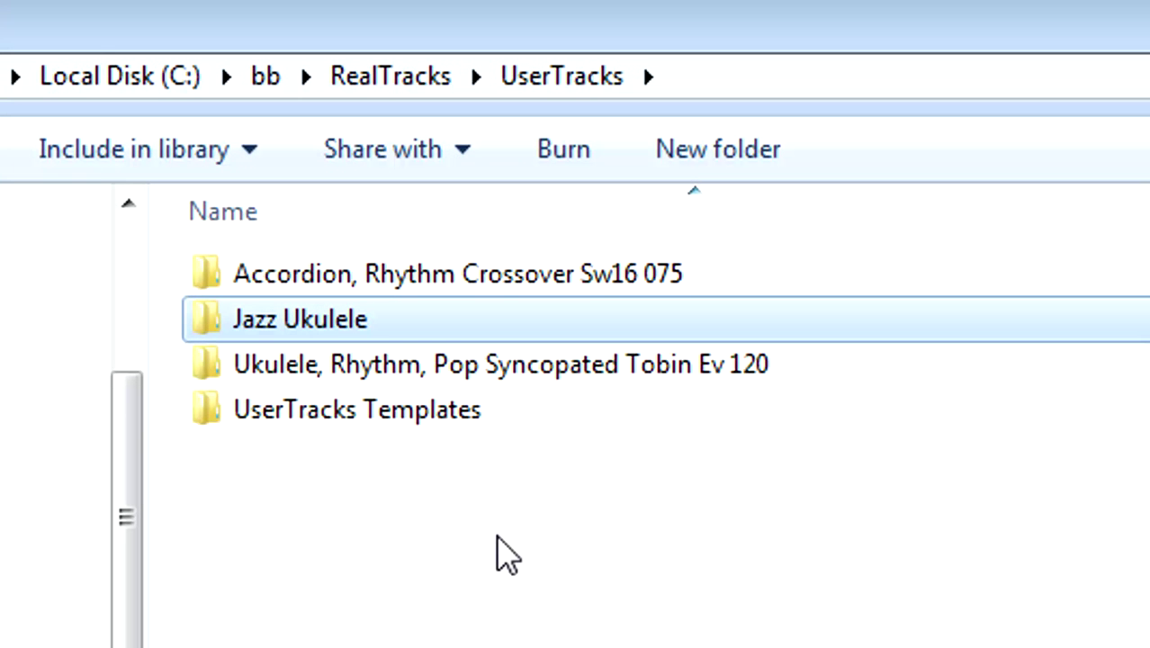
# Step: Rename the Jazz Ukulele folder as "Ukulele, Rhythm, Jazz Quarters" followed by the performer's name and "Sw 140"
pyautogui.click(337, 322)
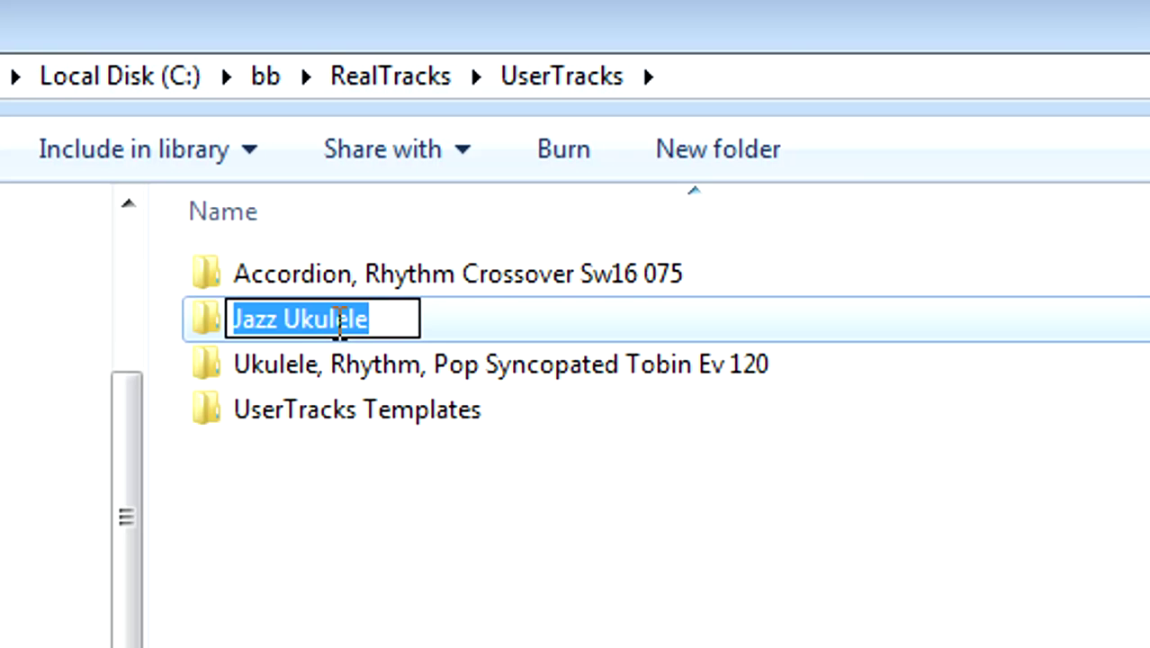
pyautogui.write('Ukulele, ')
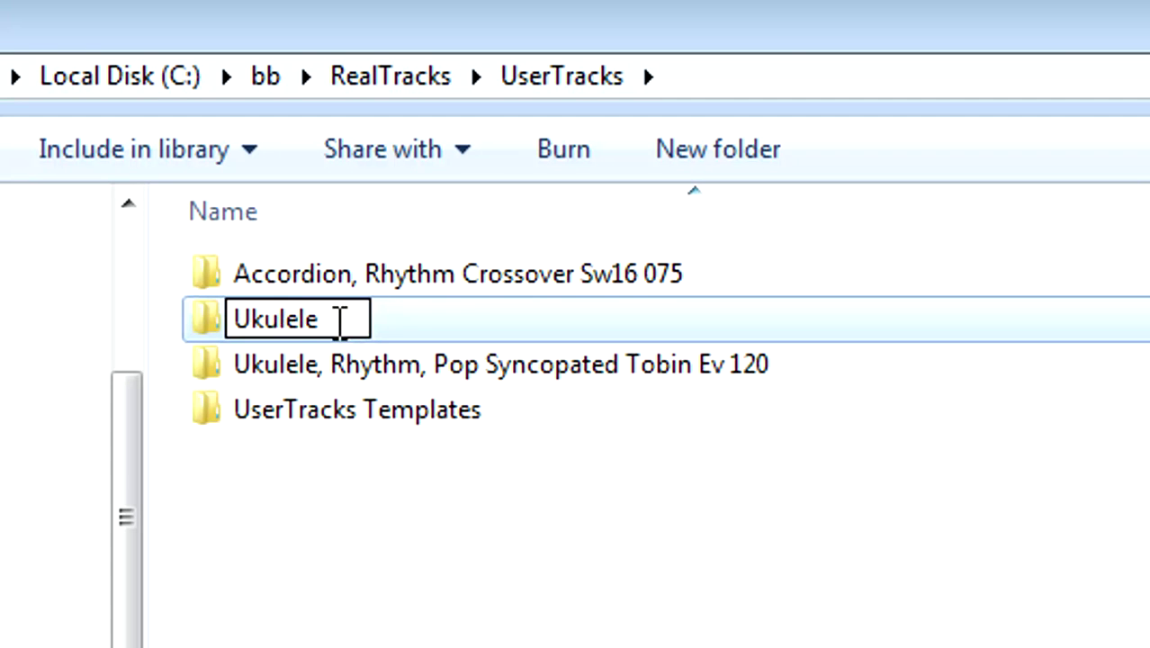
pyautogui.write('Rhythm')
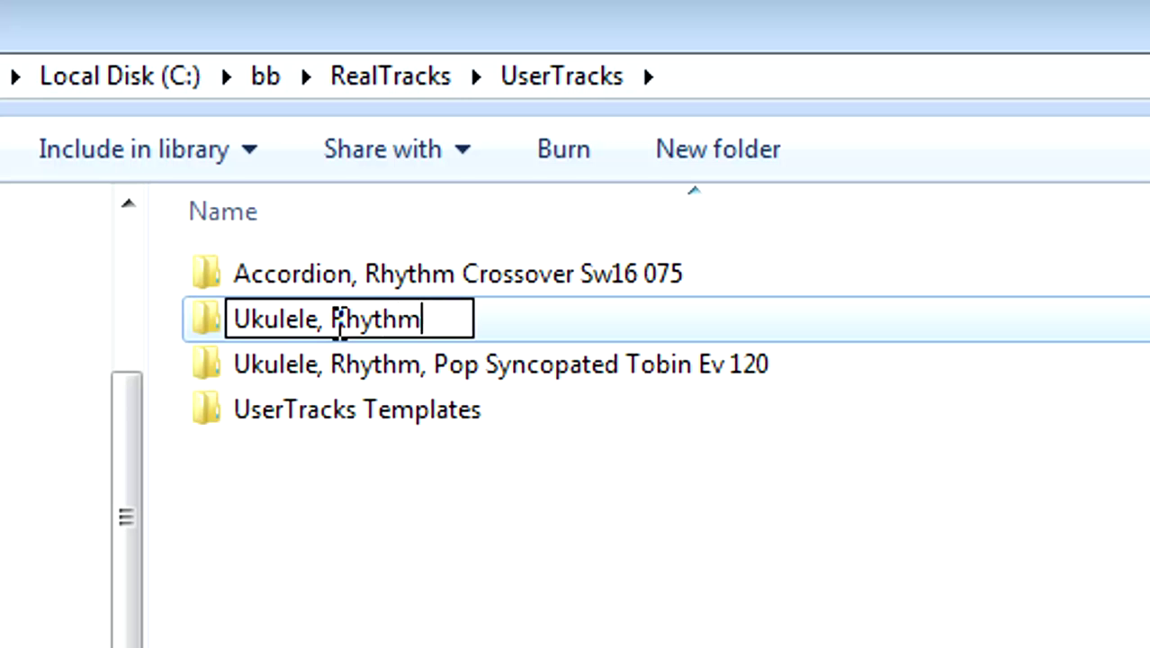
pyautogui.write(',')
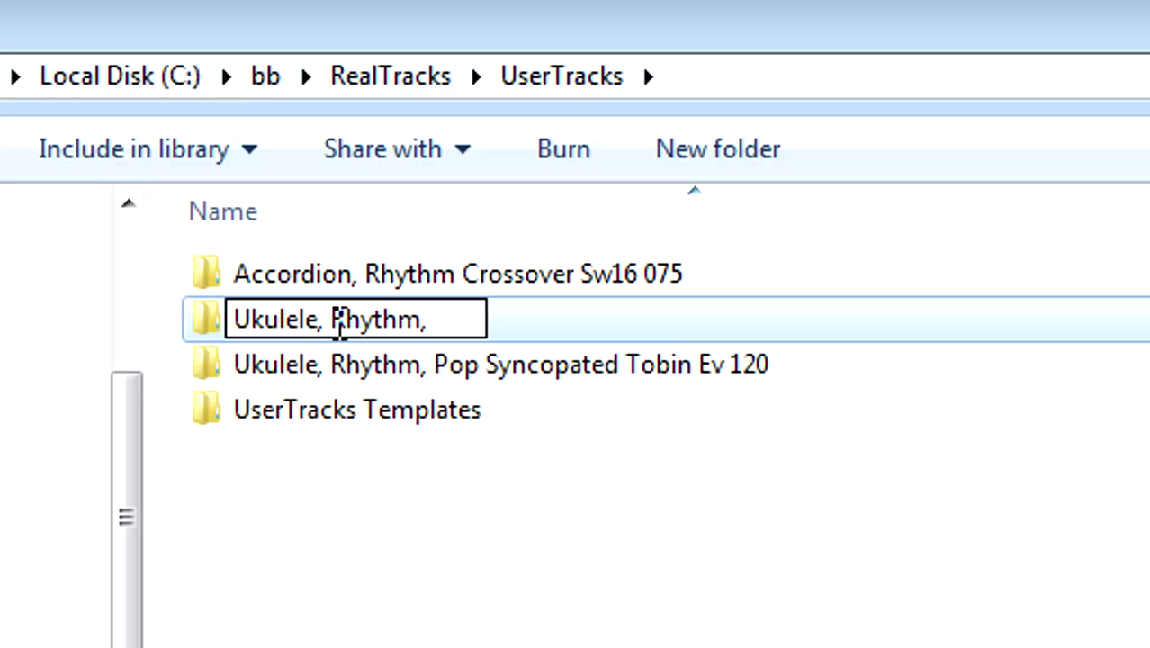
pyautogui.write('Jazz Quarters')
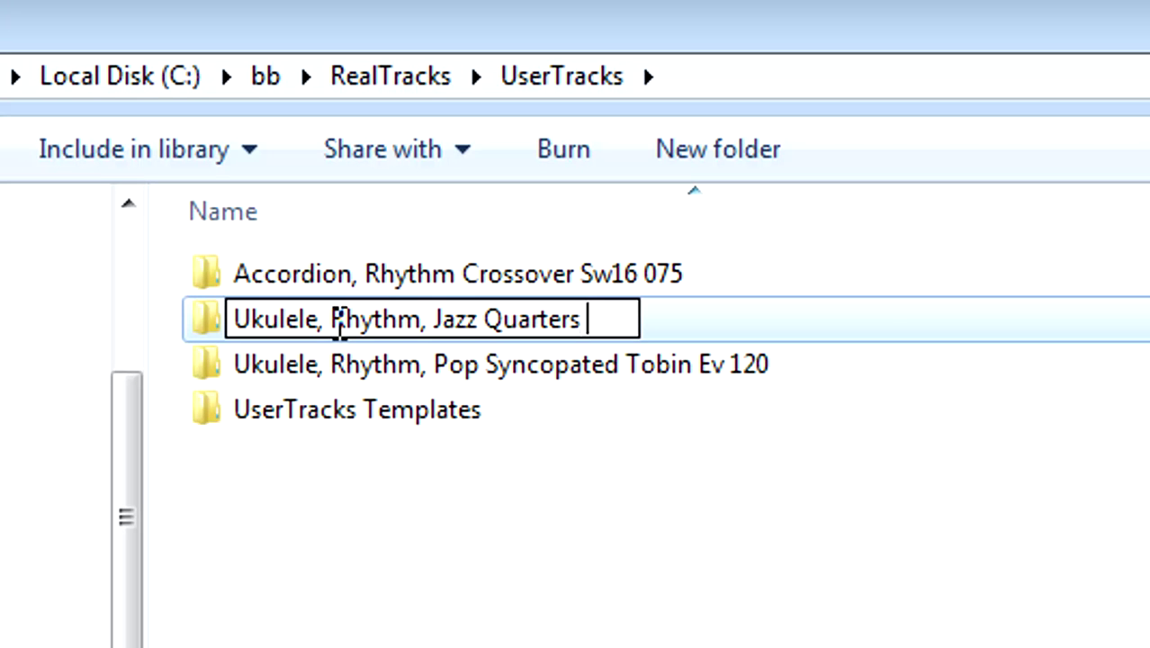
pyautogui.write(' Tobin')
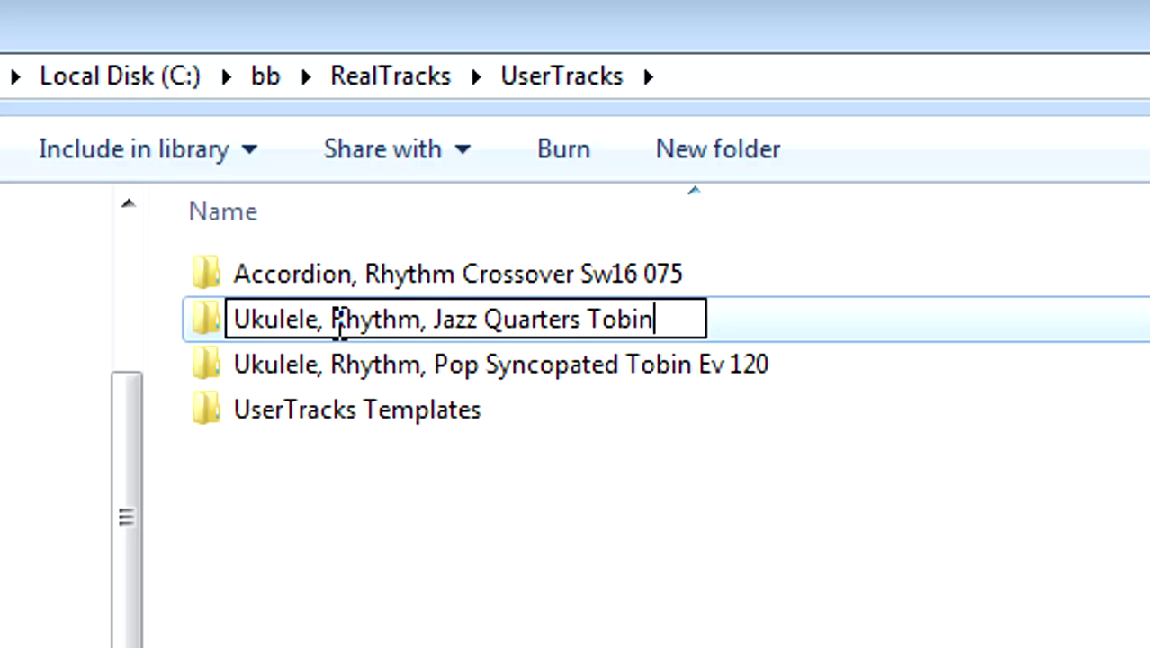
pyautogui.write(' Sw 140')
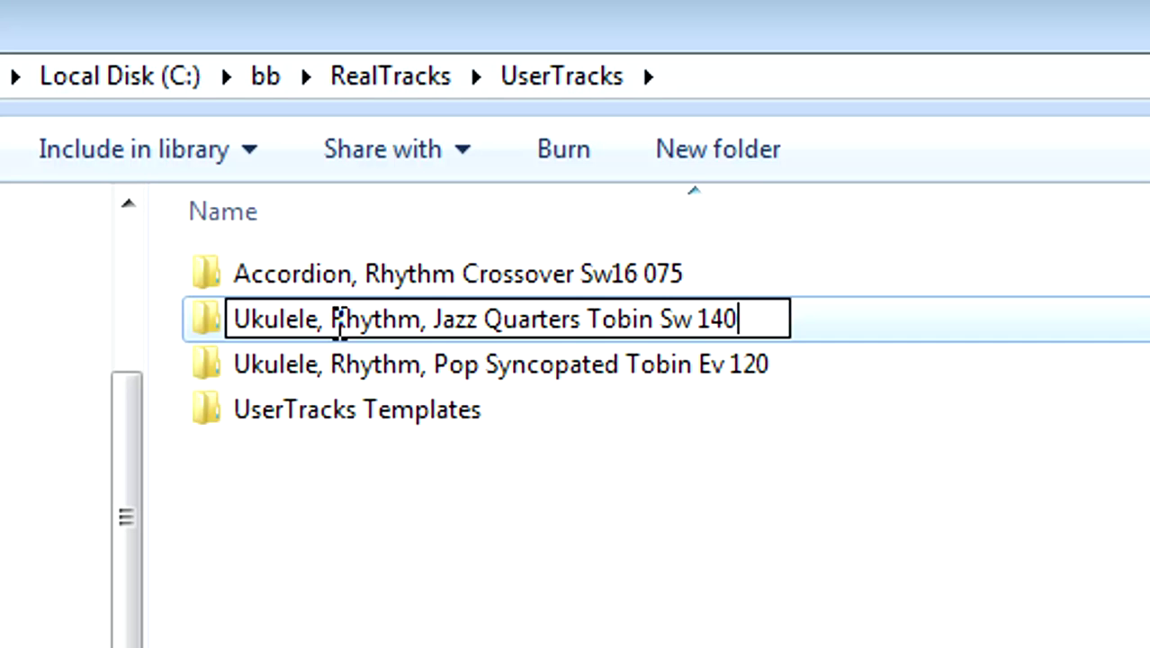
pyautogui.press('Return')
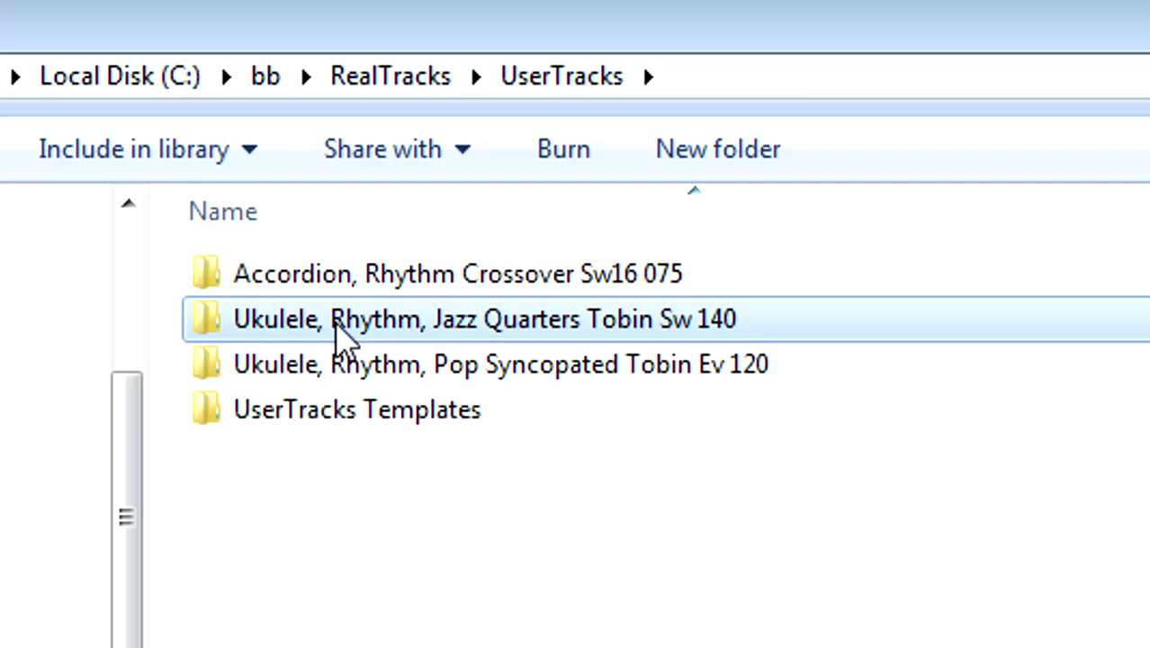
# Step: In the renamed folder's Options.txt, change the Feel option to Swing, check the Tempo line, and save the file on closing
pyautogui.doubleClick(345, 336)
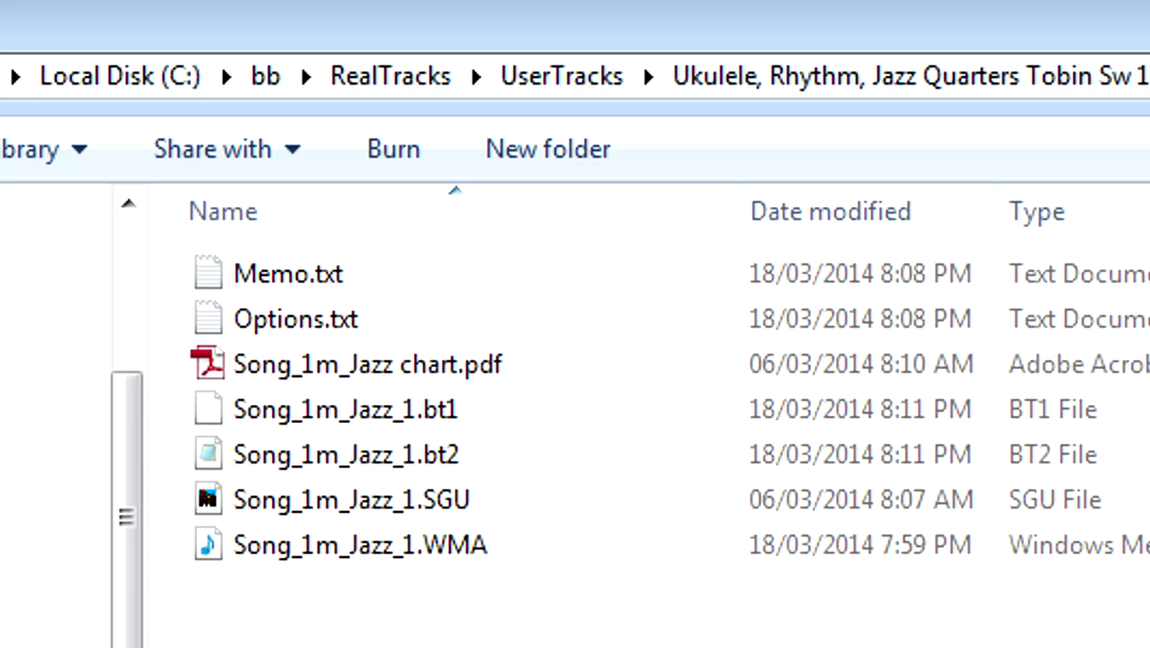
pyautogui.doubleClick(290, 322)
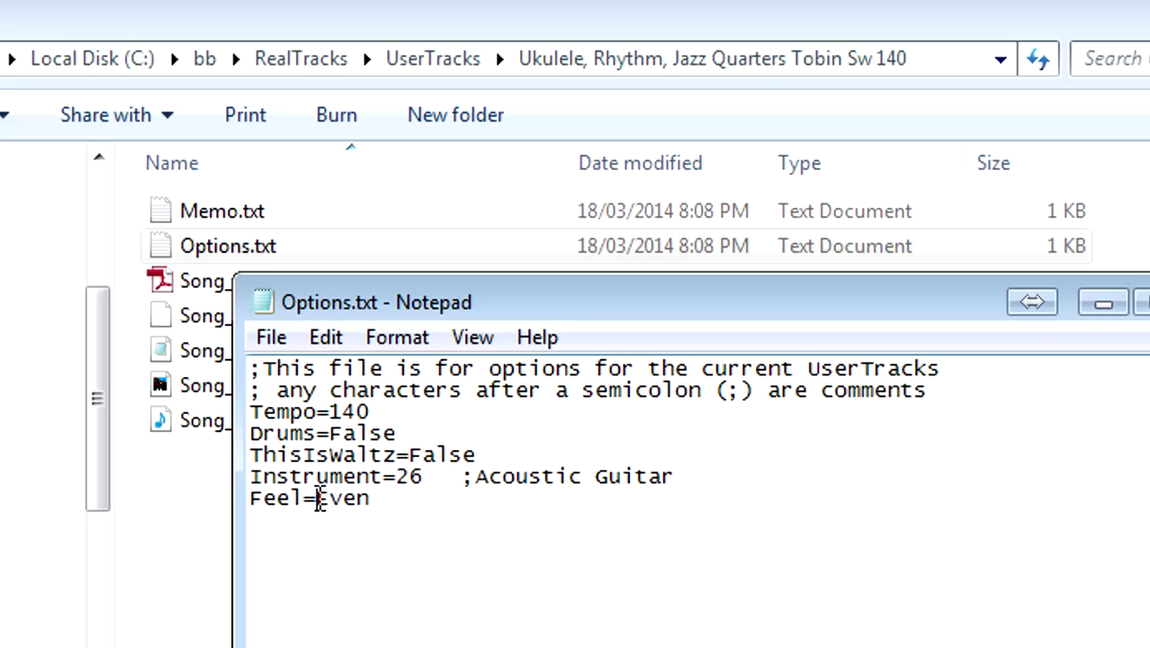
pyautogui.moveTo(319, 499); pyautogui.dragTo(406, 499)
pyautogui.write('Swing')
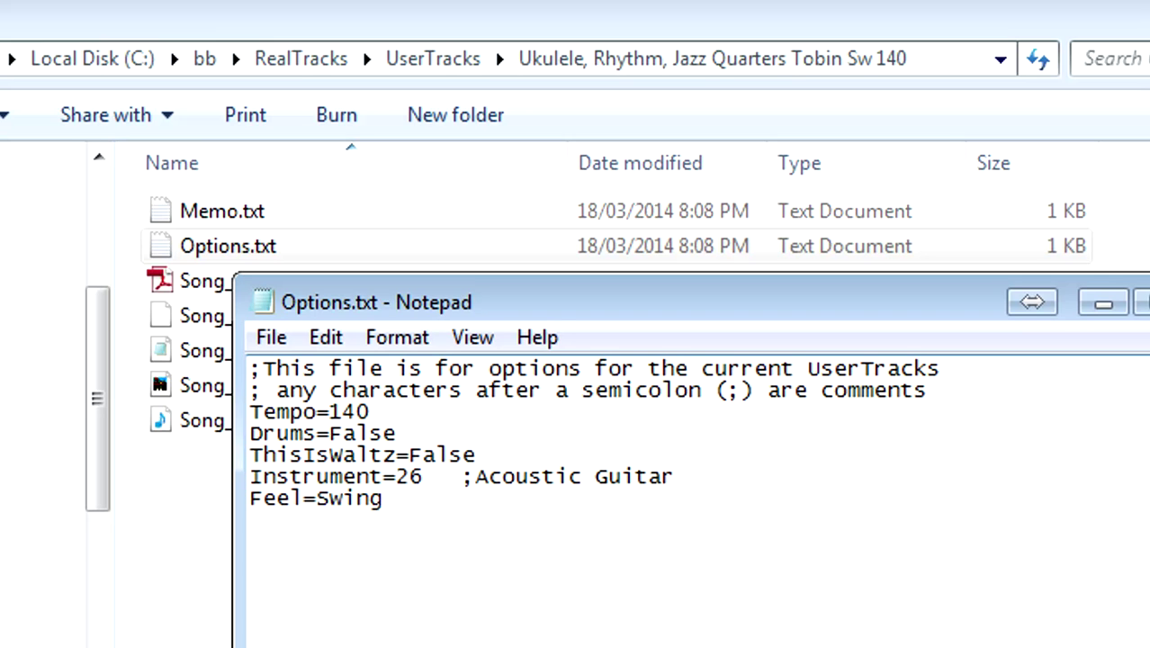
pyautogui.click(384, 412)
pyautogui.moveTo(385, 412); pyautogui.dragTo(241, 411)
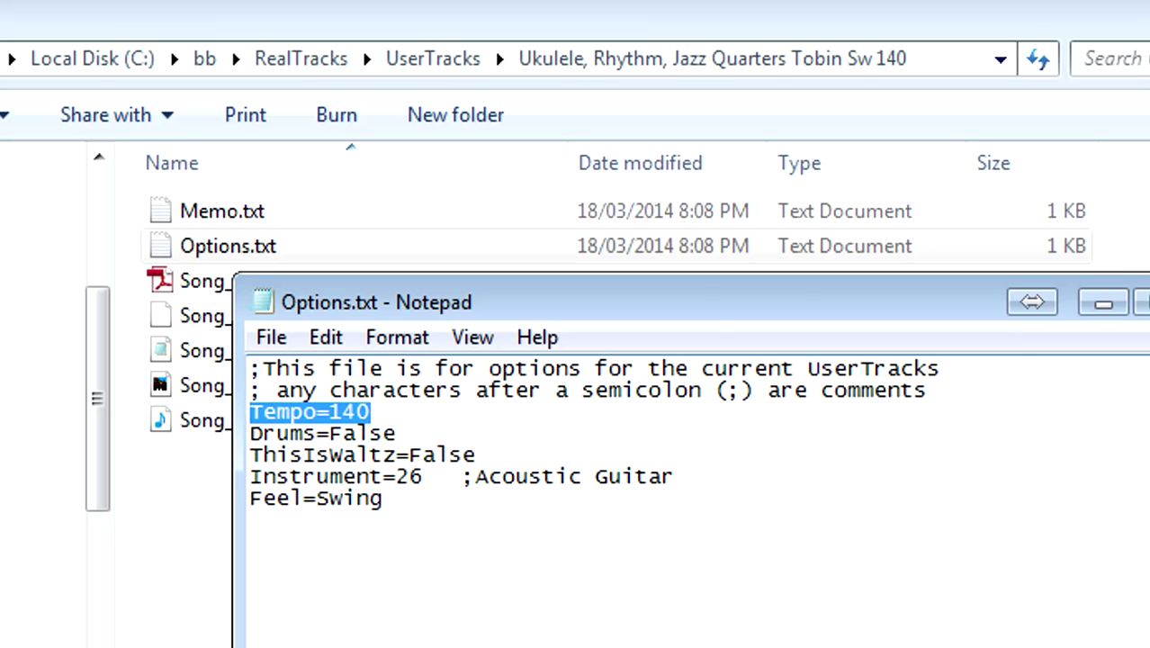
pyautogui.hotkey('alt', 'F4')
pyautogui.click(963, 527)
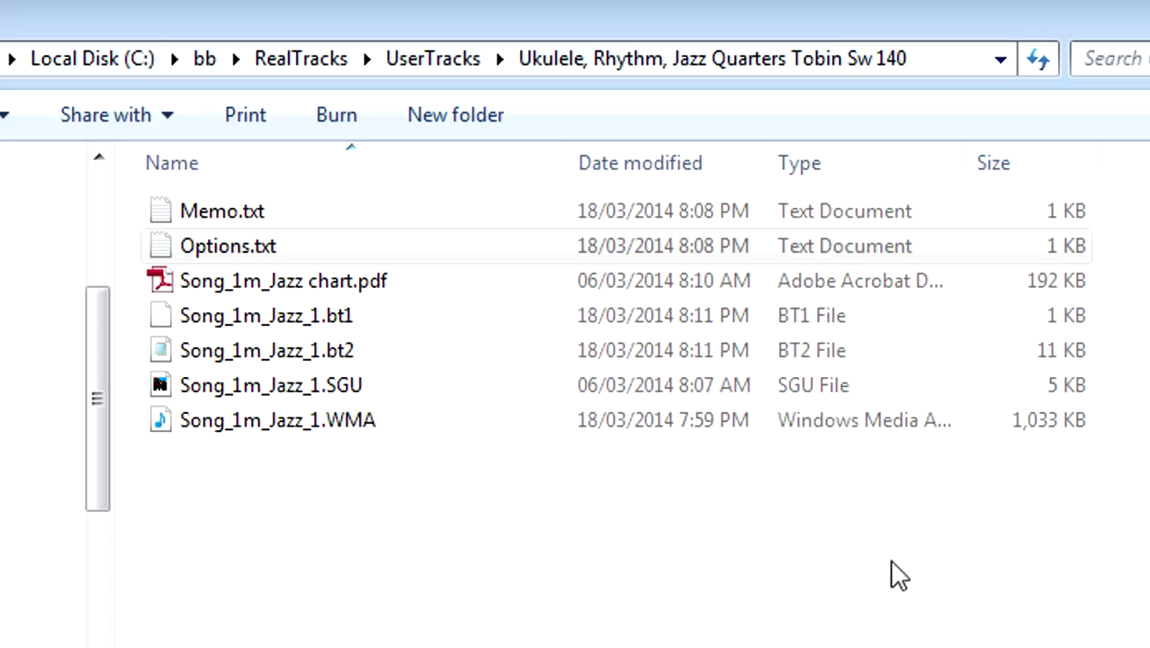
# Step: Replace Memo.txt's text with "Simple jazz ukulele with quarter-note rhythm throughout." and "Ukulele was recorded using direct input." on two lines, and save it
pyautogui.doubleClick(236, 220)
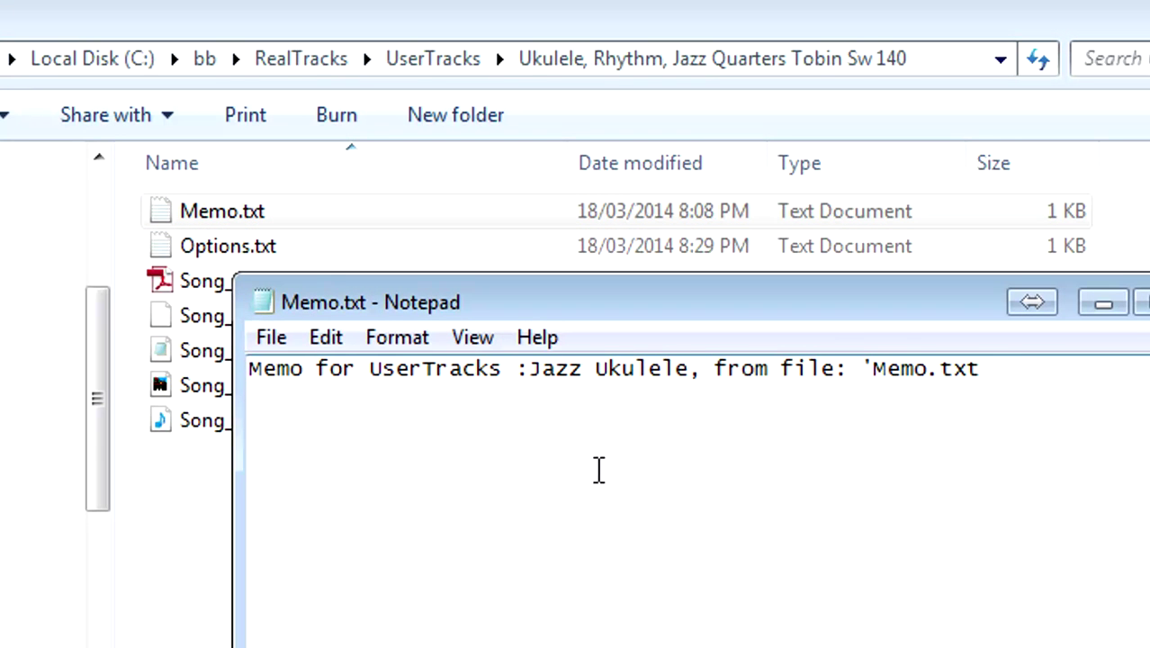
pyautogui.moveTo(1014, 365); pyautogui.dragTo(26, 301)
pyautogui.write('Simple jazz ukulele with qu')
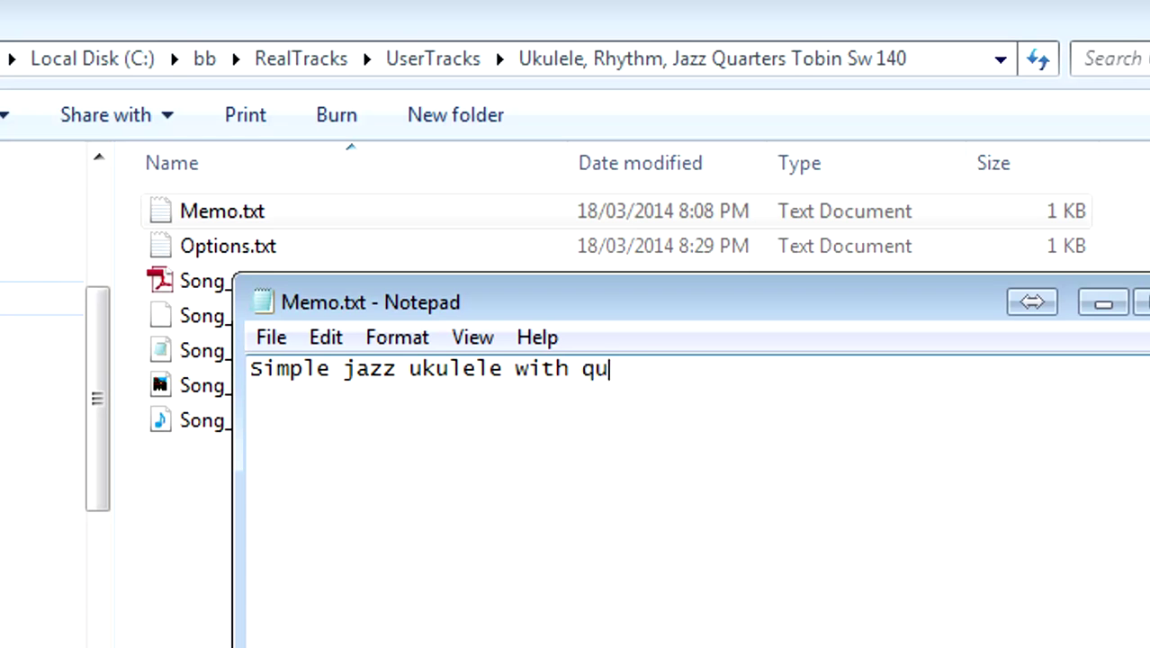
pyautogui.write('arter-note rhythm throughout.')
pyautogui.press('Return')
pyautogui.write('Ukulele was recorded using direct input.')
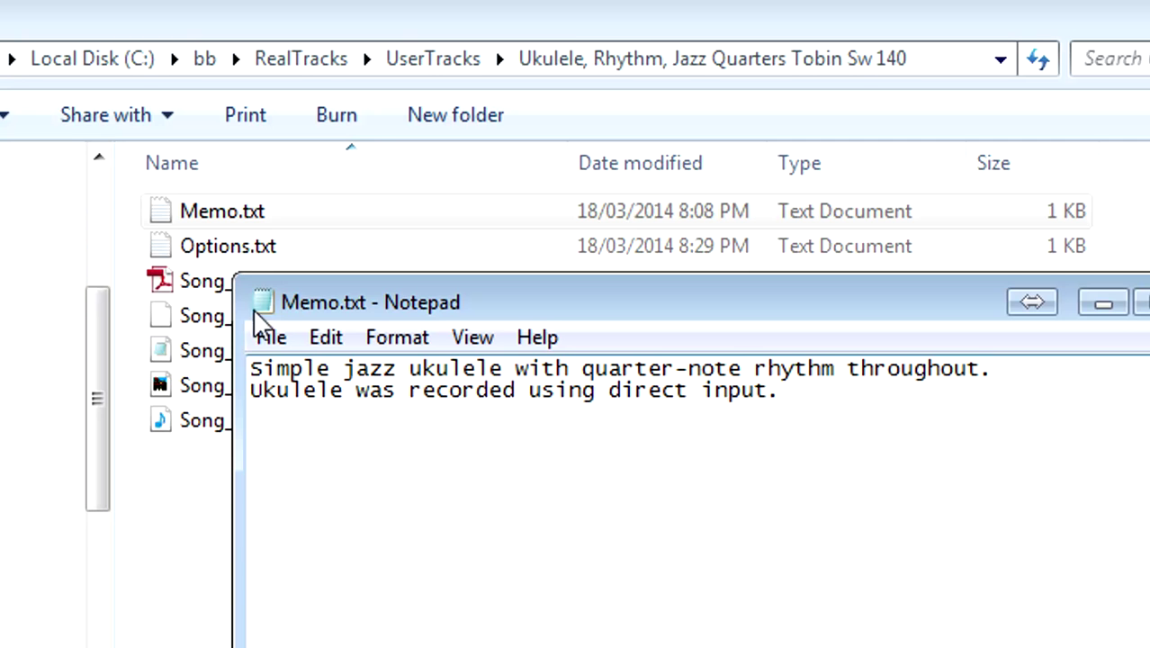
pyautogui.click(271, 337)
pyautogui.click(350, 451)
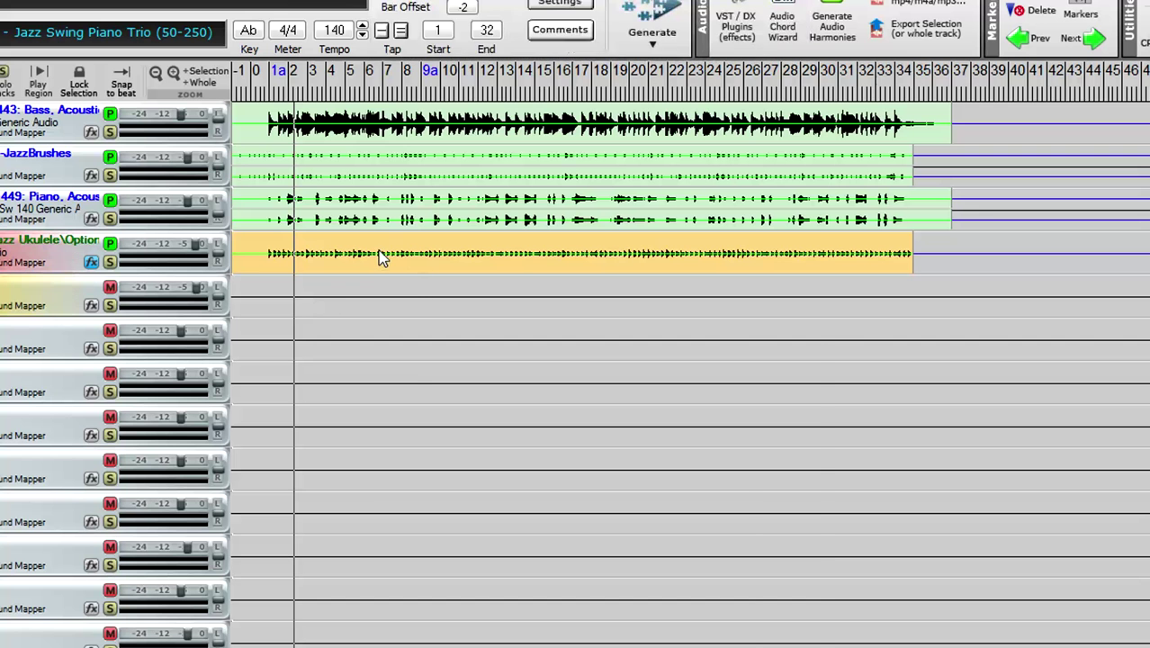
# Step: Switch to RealBand and select the Jazz Quarters ukulele in track 4's list of UserTracks to check its memo
pyautogui.rightClick(380, 257)
pyautogui.click(502, 520)
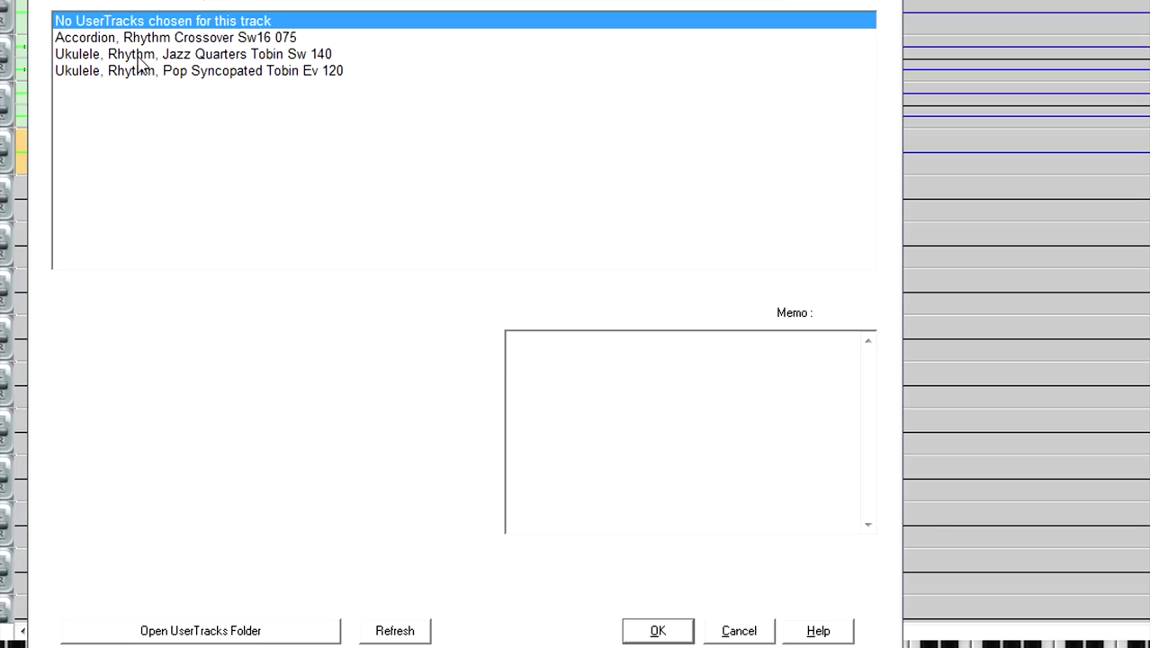
pyautogui.click(138, 56)
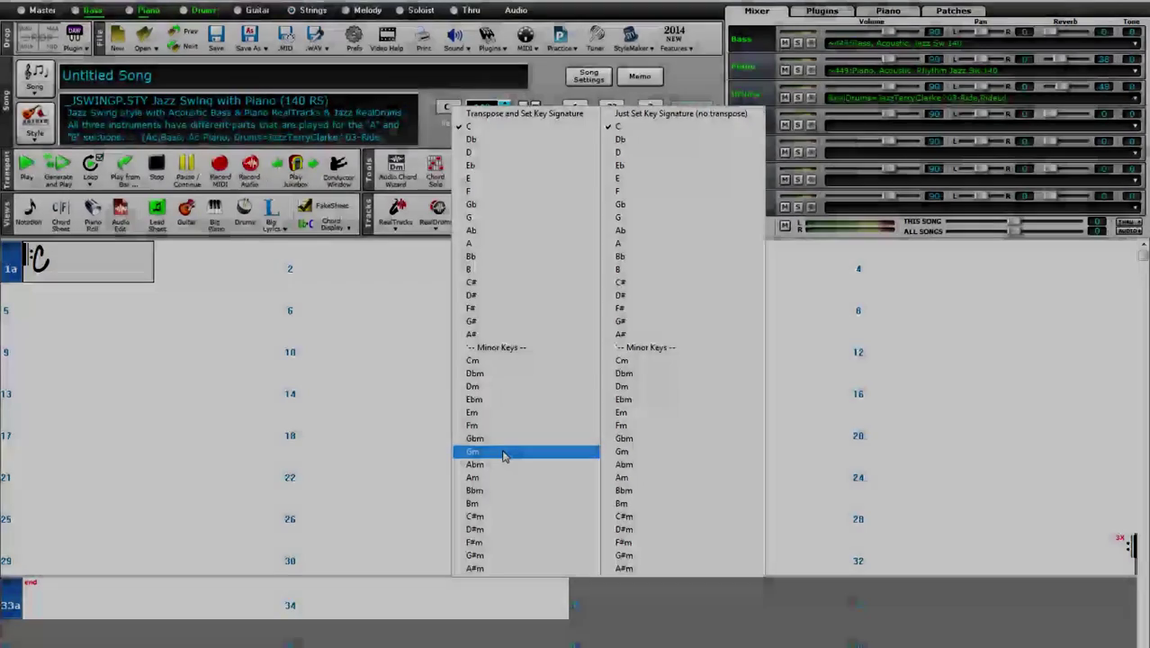
# Step: In a new Band-in-a-Box song in Gm, enter Gm7 in bar 1, Cm7 in bar 3, D7 in bar 5, Gm7 in bar 7 and G7 in bar 8
pyautogui.write('7')
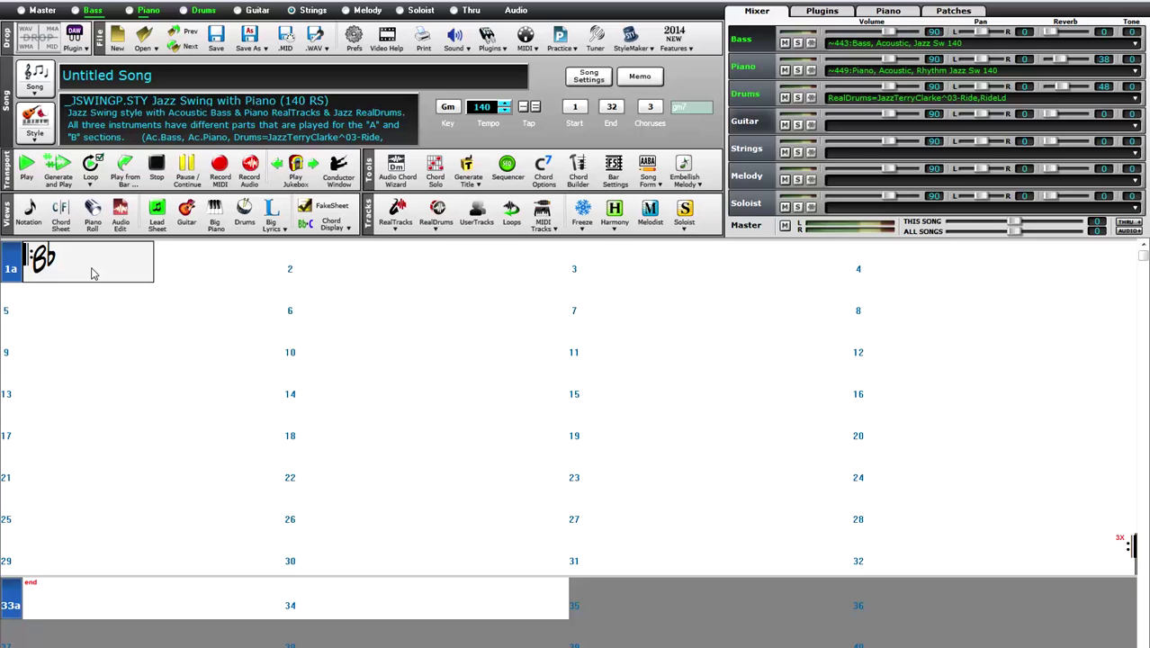
pyautogui.press('Return')
pyautogui.press('Right')
pyautogui.press('Right')
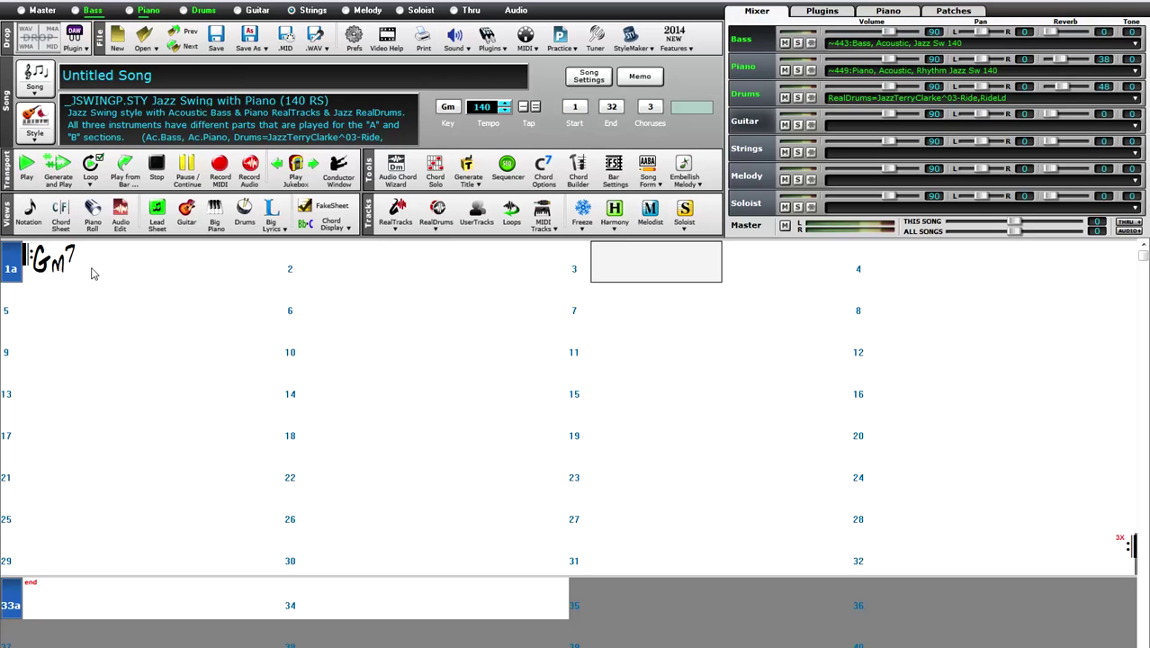
pyautogui.write('cm7')
pyautogui.press('Return')
pyautogui.press('Right')
pyautogui.press('Right')
pyautogui.press('Right')
pyautogui.write('d7')
pyautogui.press('Return')
pyautogui.press('Right')
pyautogui.press('Right')
pyautogui.press('Right')
pyautogui.write('gm7')
pyautogui.press('Return')
pyautogui.write('g7')
pyautogui.press('Return')
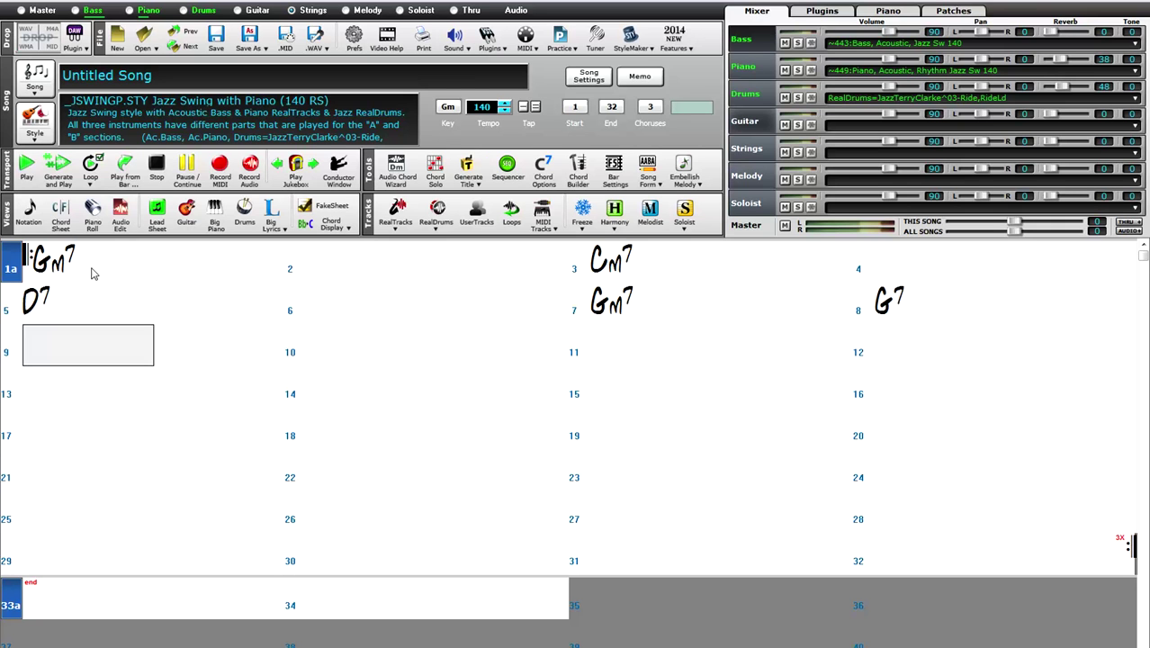
# Step: Enter Cm7 in bar 9, Gm7 in bar 11, D7 in bar 13, Gm7 in bar 15 and D7 in bar 16
pyautogui.write('cm7')
pyautogui.press('Return')
pyautogui.press('Right')
pyautogui.press('Right')
pyautogui.press('Right')
pyautogui.write('gm7')
pyautogui.press('Return')
pyautogui.press('Right')
pyautogui.press('Right')
pyautogui.press('Right')
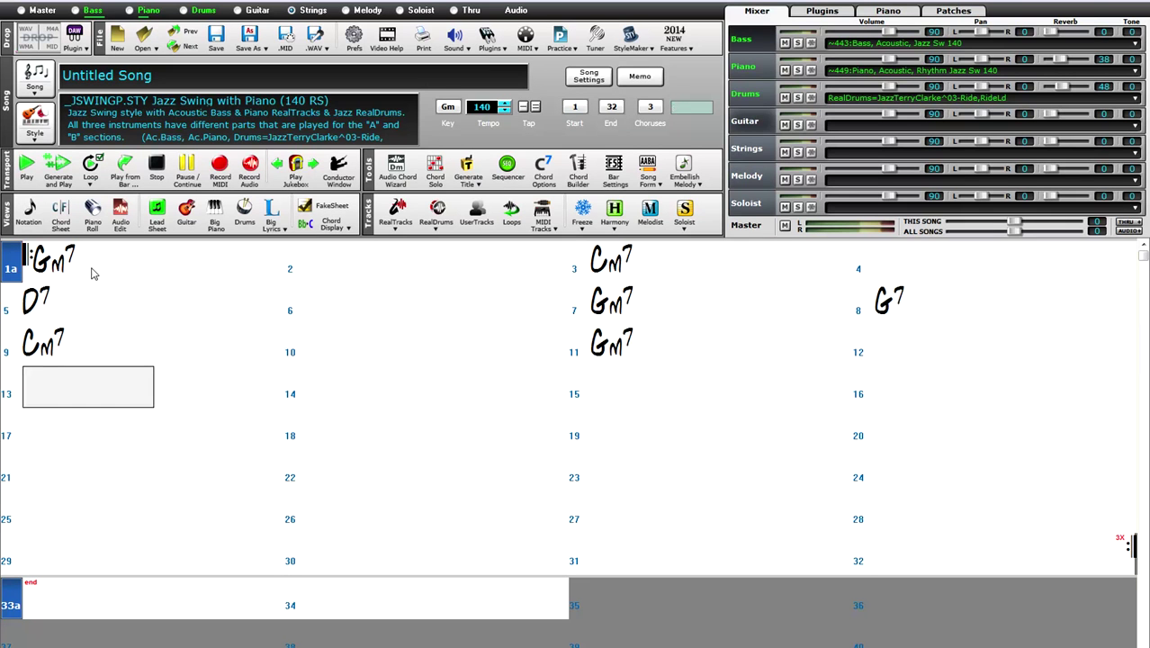
pyautogui.write('d7')
pyautogui.press('Return')
pyautogui.press('Right')
pyautogui.press('Right')
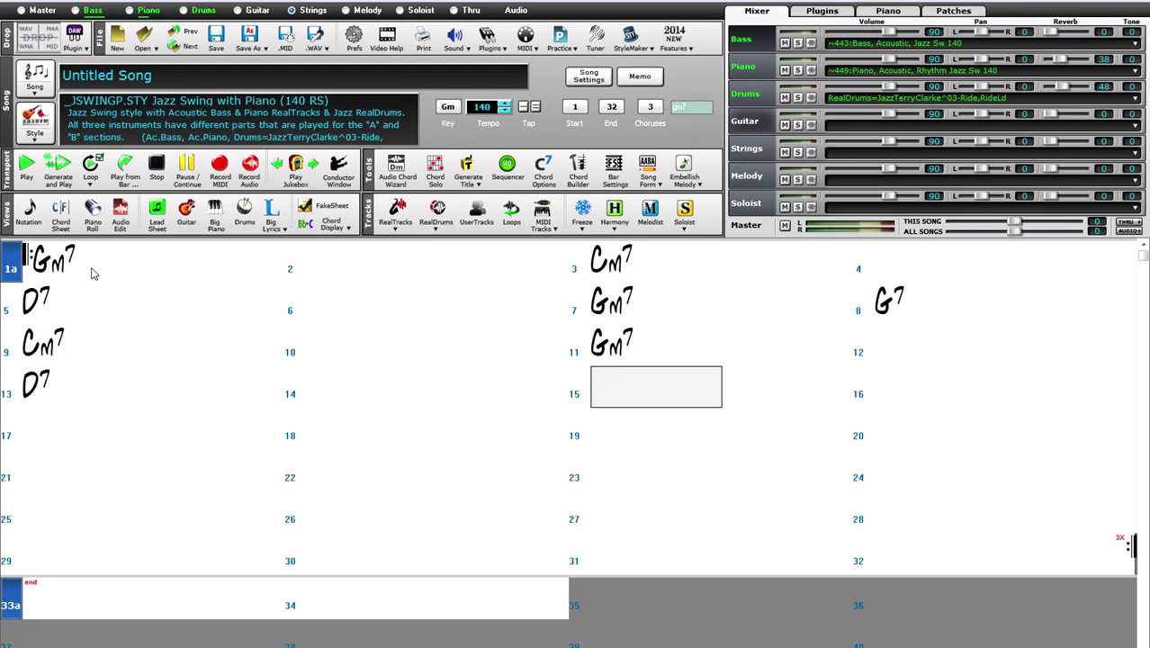
pyautogui.write('gm7')
pyautogui.press('Return')
pyautogui.write('d7')
pyautogui.press('Return')
# Step: Place an A part marker at bar 9 and repeat the first 16 bars of chords over bars 17 to 32
pyautogui.press('Up')
pyautogui.press('Up')
pyautogui.write('a')
pyautogui.press('Return')
pyautogui.press('Down')
pyautogui.press('Down')
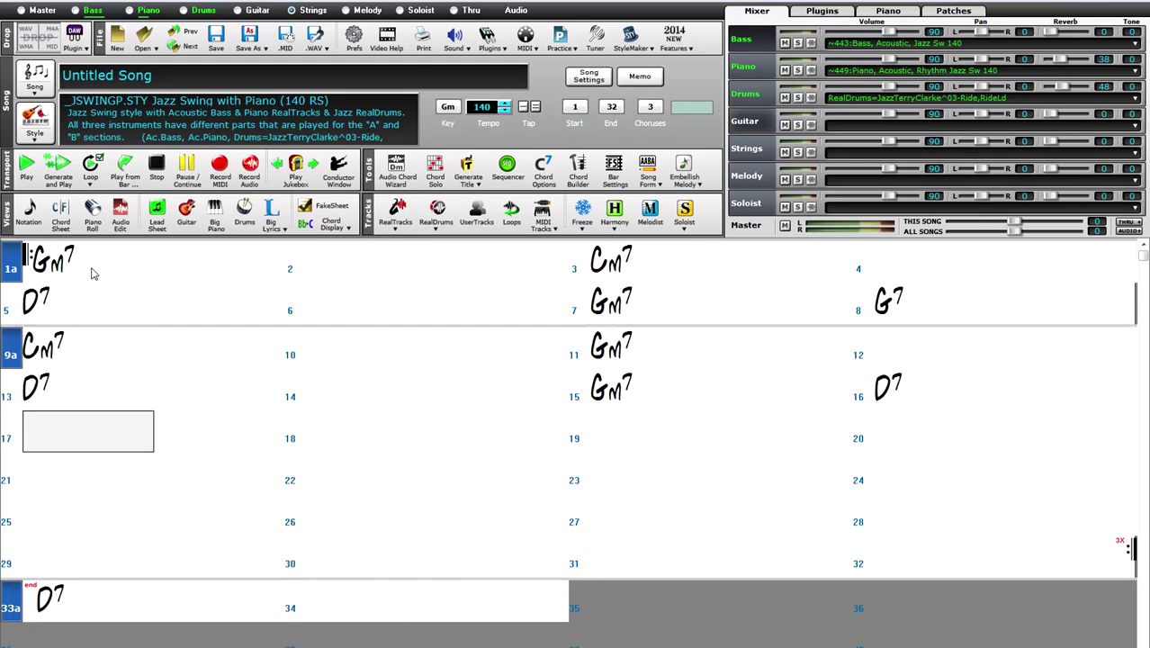
pyautogui.hotkey('ctrl', 'v')
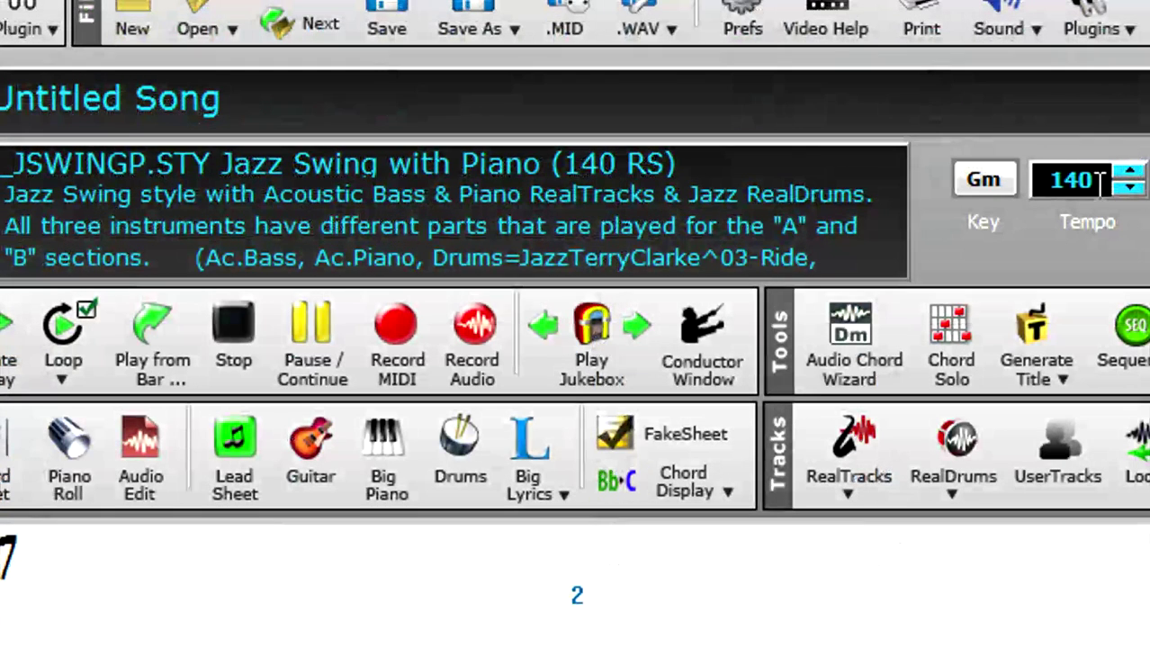
# Step: Set the tempo to 220 and choose the Gypsy Jazz, Fast Rhythm style _GYPSYJF.STY
pyautogui.click(486, 109)
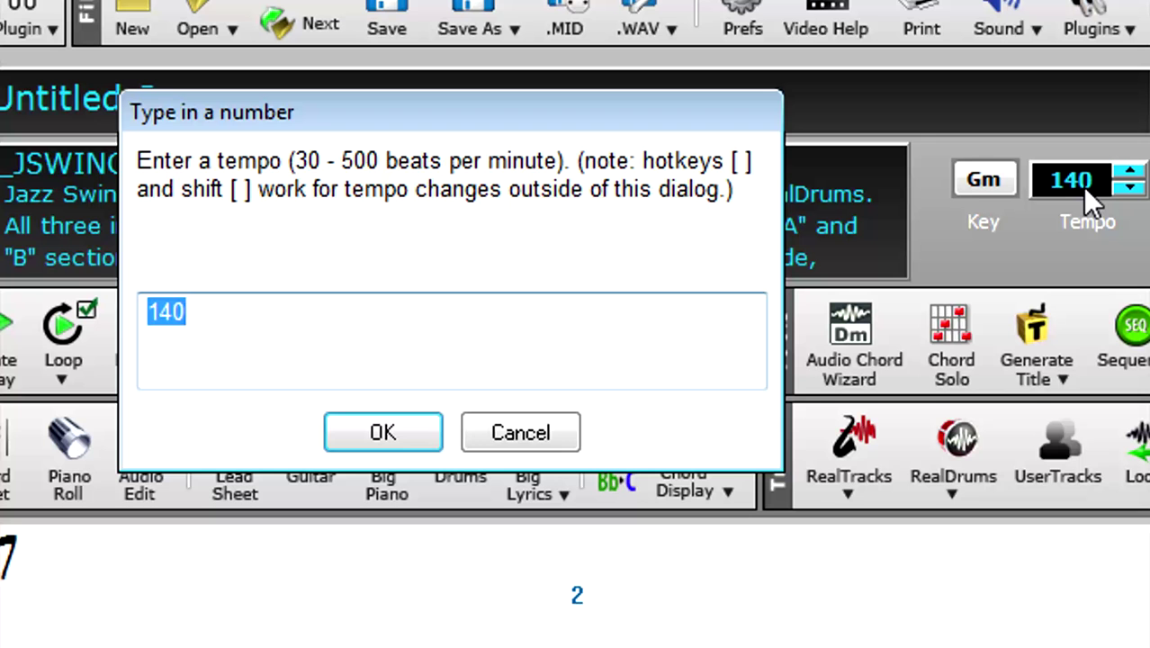
pyautogui.write('220')
pyautogui.press('Return')
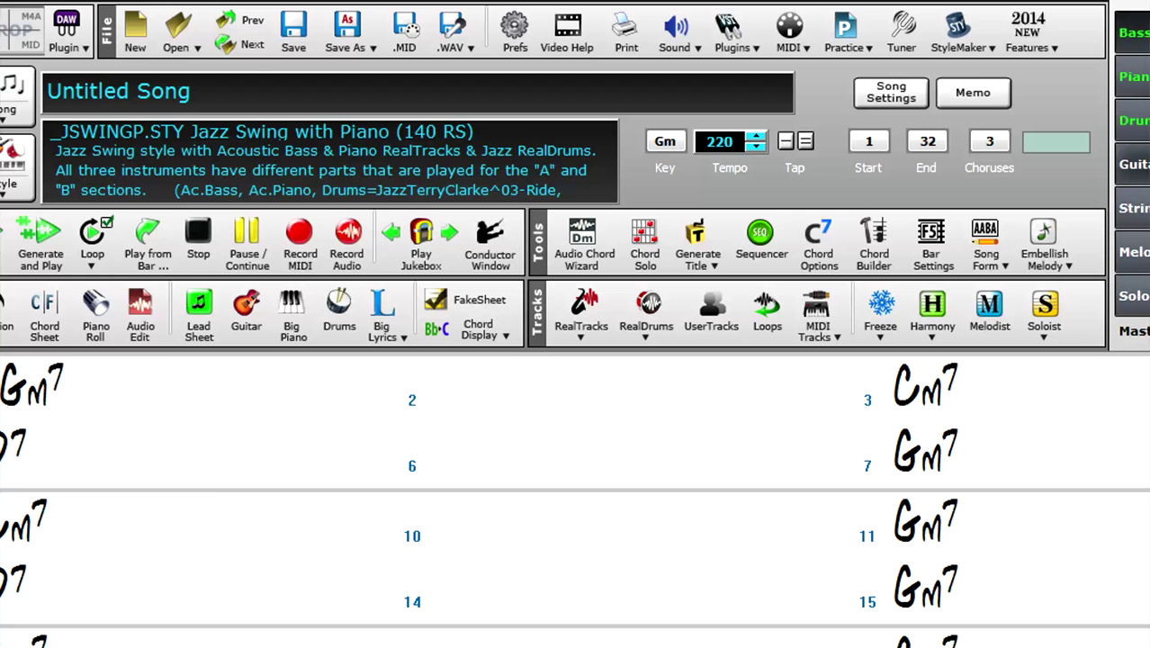
pyautogui.click(14, 153)
pyautogui.moveTo(493, 387)
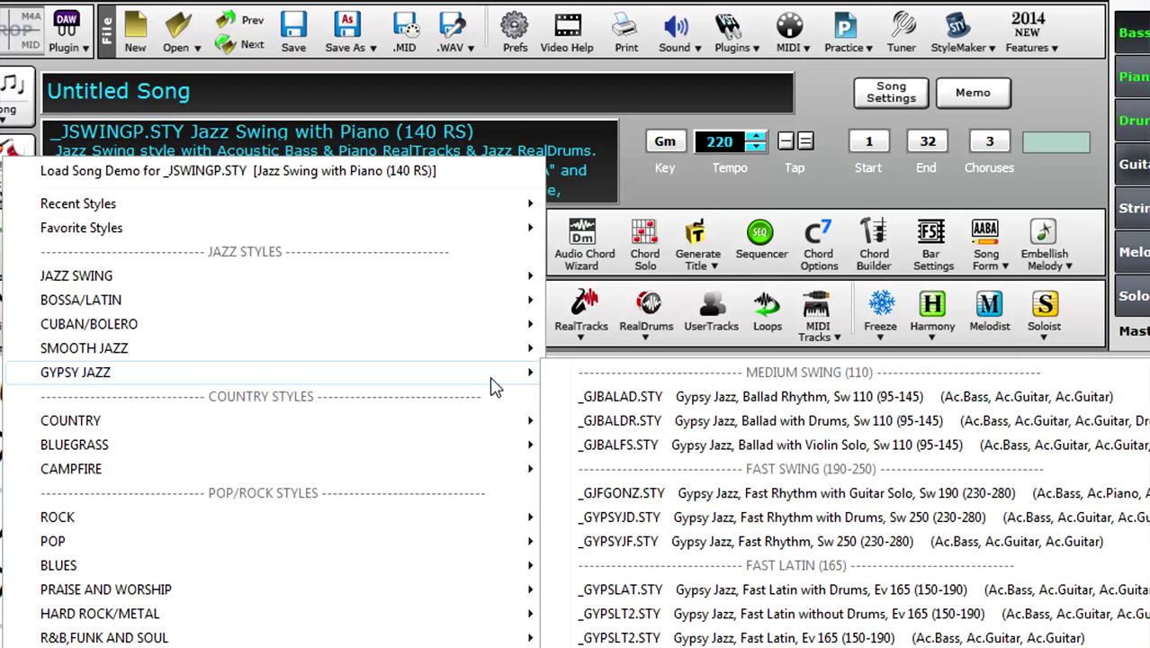
pyautogui.click(794, 543)
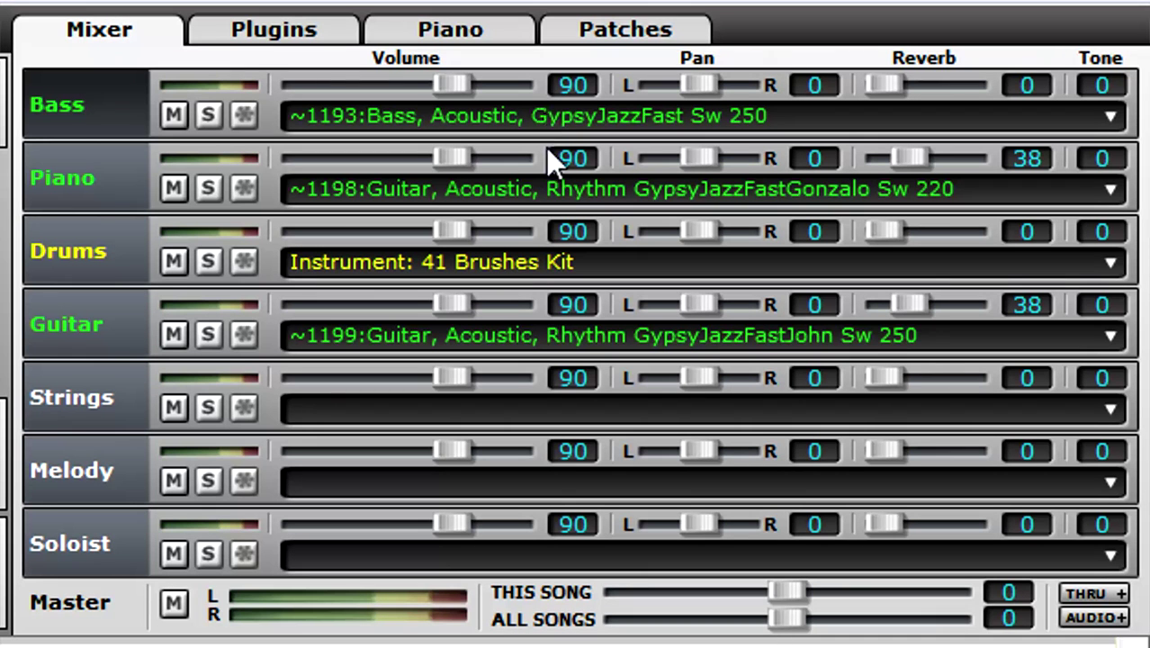
# Step: Assign the Jazz Quarters ukulele UserTrack to the Guitar track
pyautogui.rightClick(506, 345)
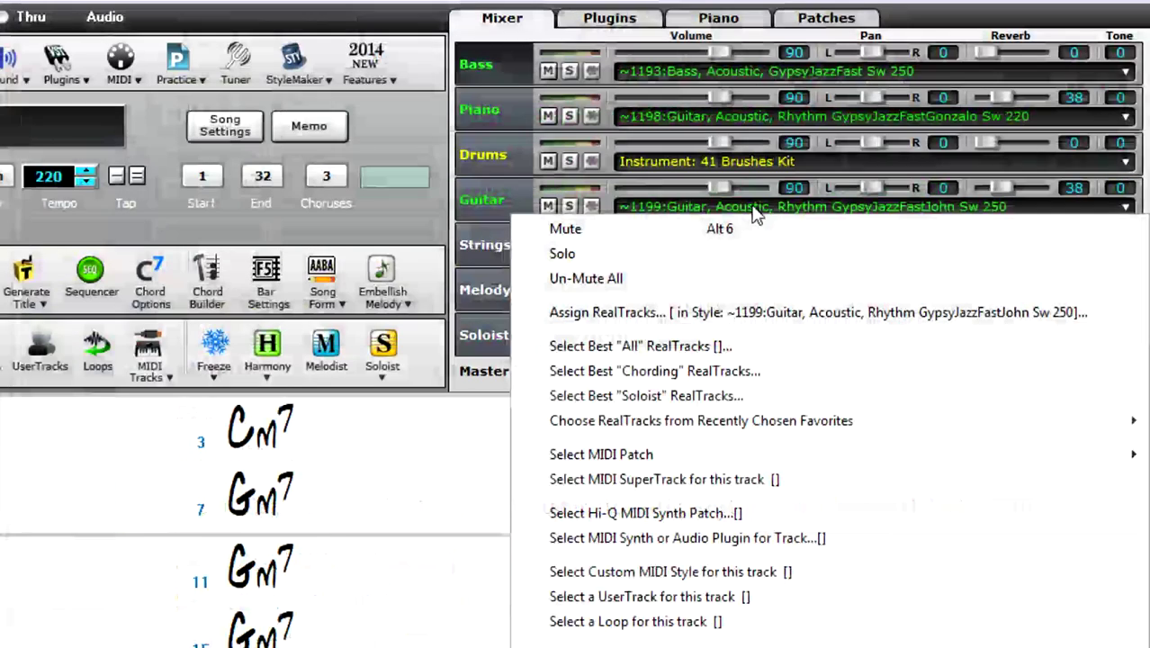
pyautogui.click(662, 599)
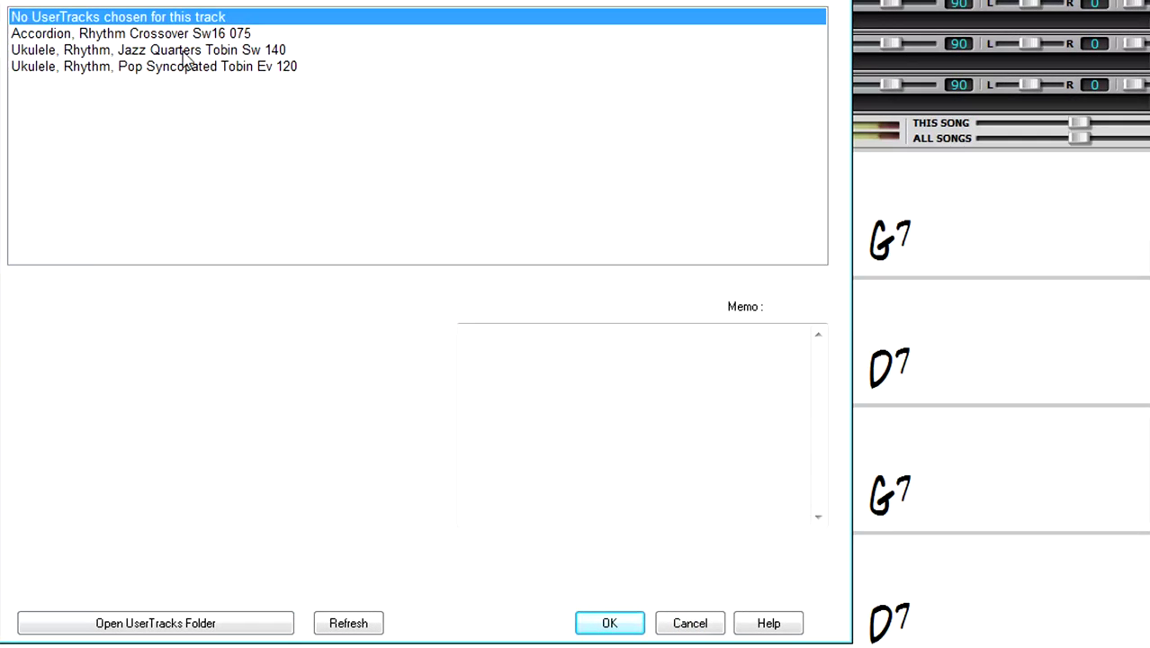
pyautogui.click(240, 52)
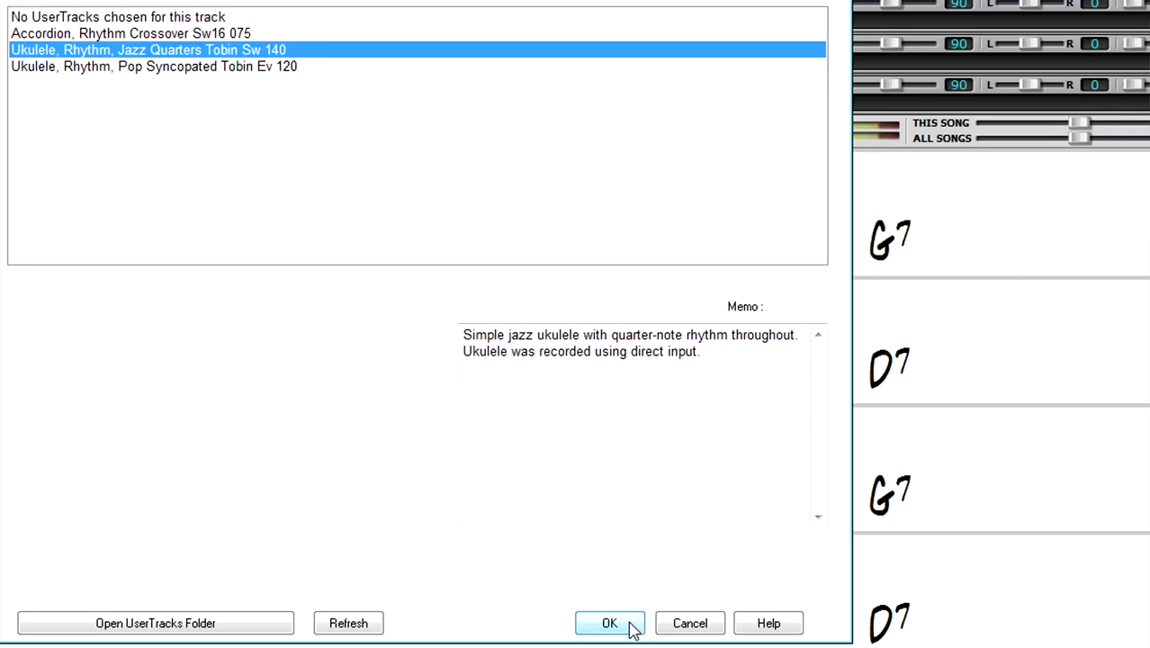
pyautogui.click(630, 623)
# Step: Generate and play the song, temporarily soloing the Guitar track to hear the ukulele alone
pyautogui.click(313, 448)
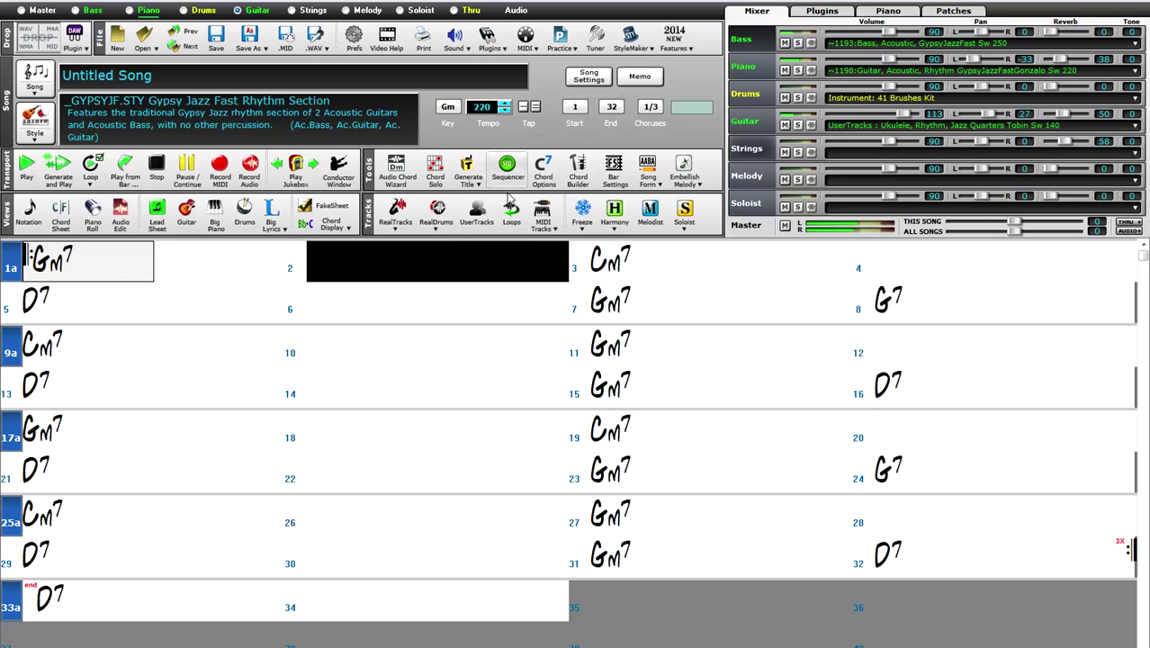
pyautogui.click(797, 126)
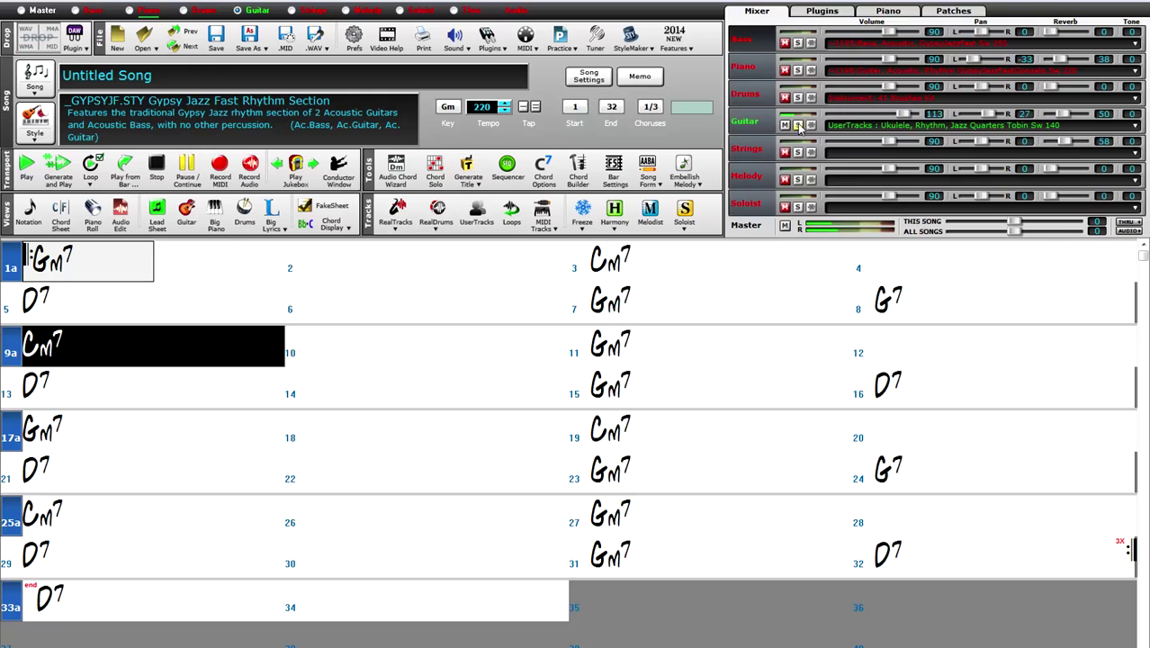
pyautogui.click(799, 125)
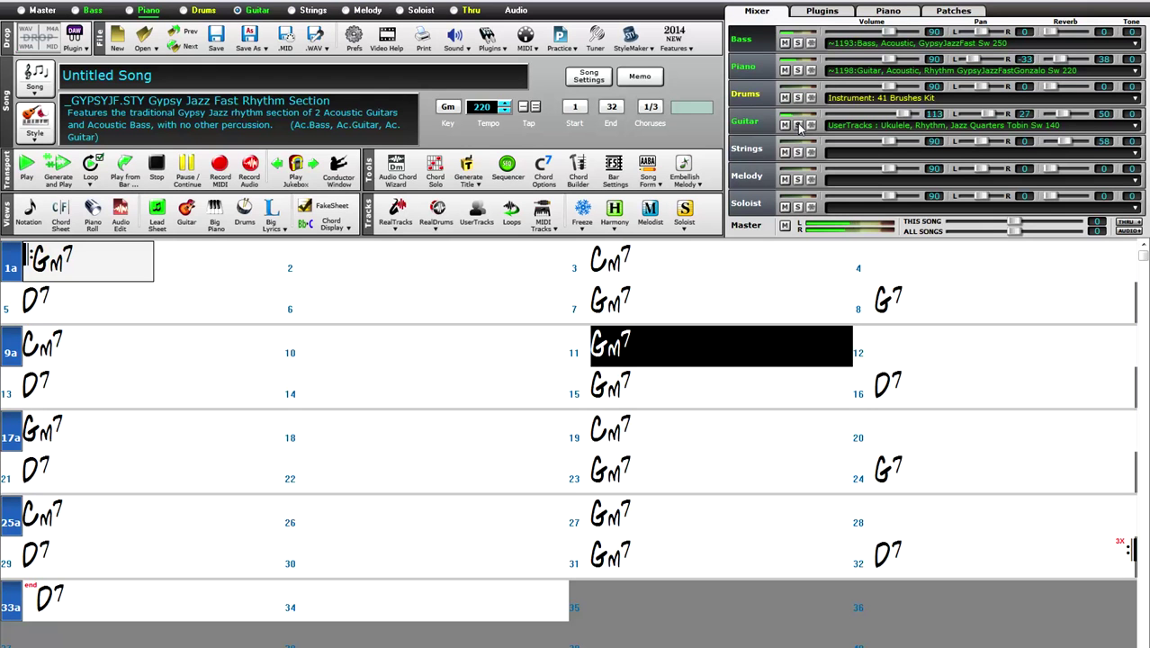